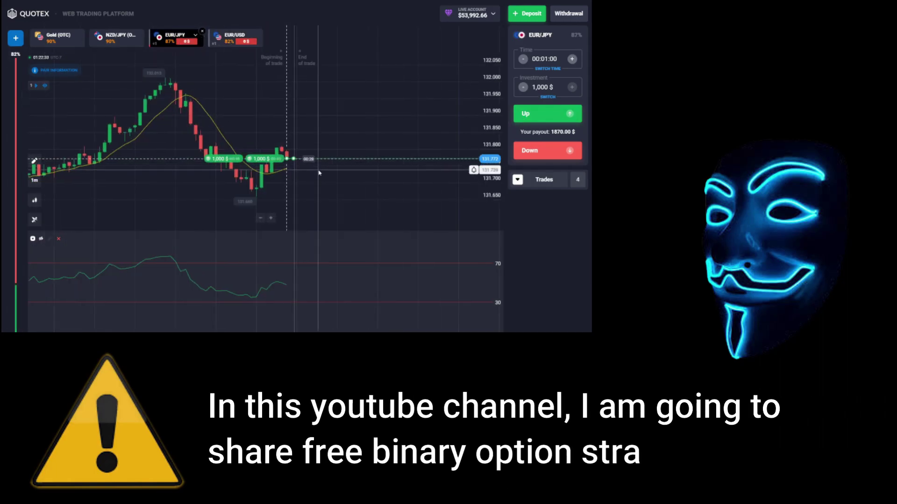
# Step: Show the list of open trades in the Trades panel
pyautogui.click(517, 180)
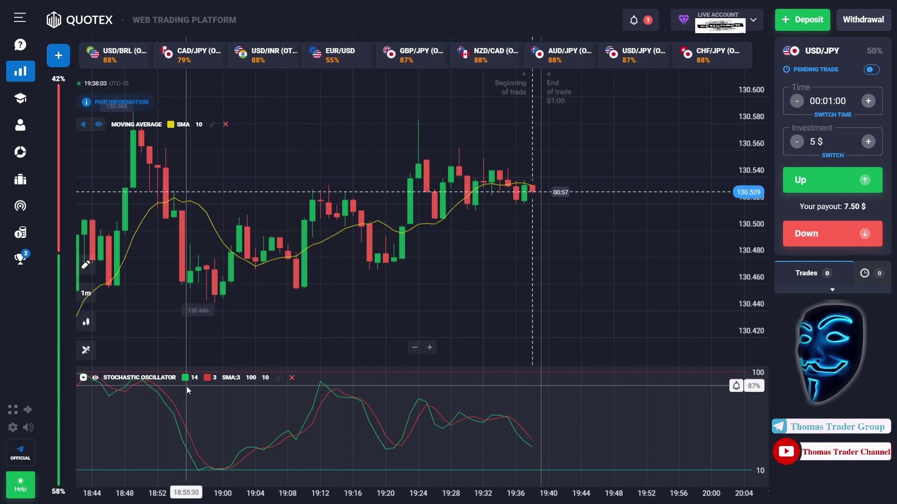
# Step: Check the chart timeframe choices and keep the one-minute setting
pyautogui.click(87, 295)
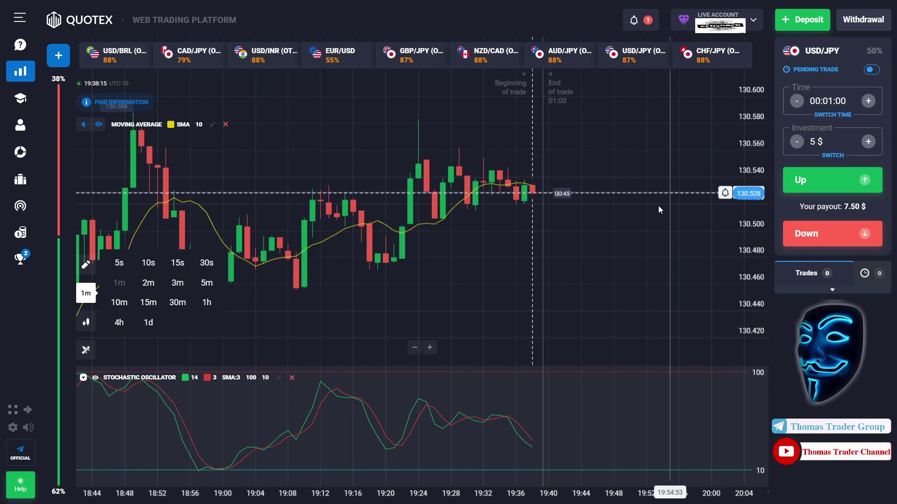
pyautogui.click(624, 227)
pyautogui.scroll(-2, 612, 231)
pyautogui.scroll(2, 579, 234)
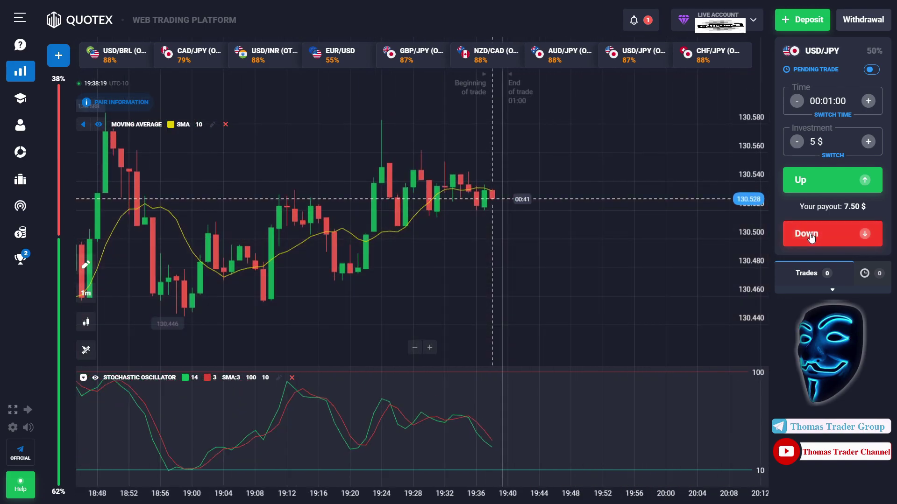
# Step: Place a 5 $ Down trade on USD/JPY, then edit the stake once it closes at +7.50 $
pyautogui.click(808, 235)
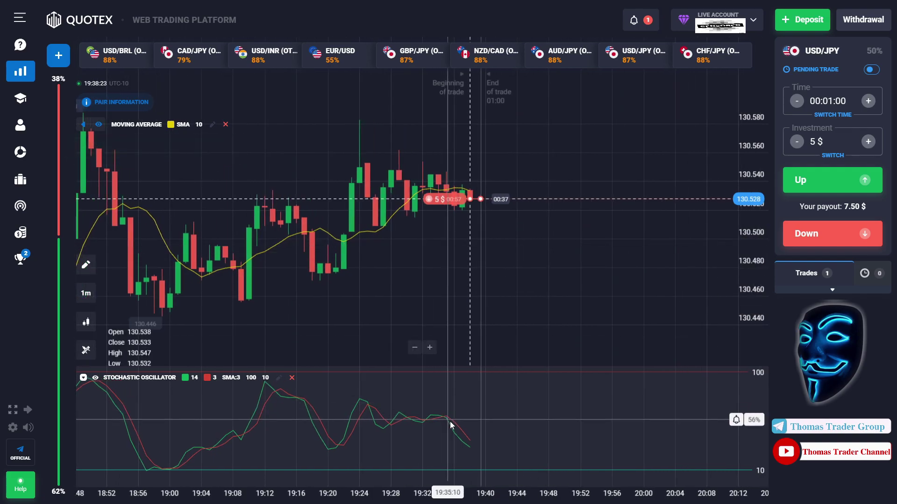
pyautogui.scroll(2, 509, 219)
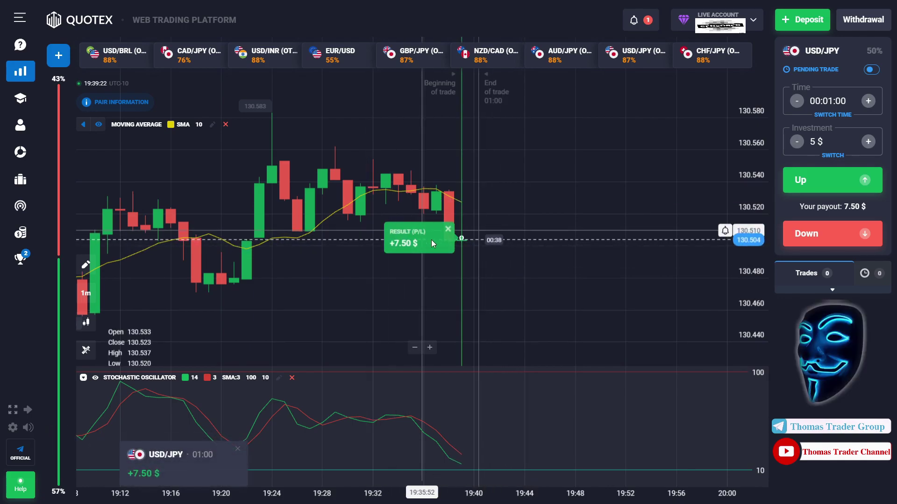
pyautogui.click(816, 142)
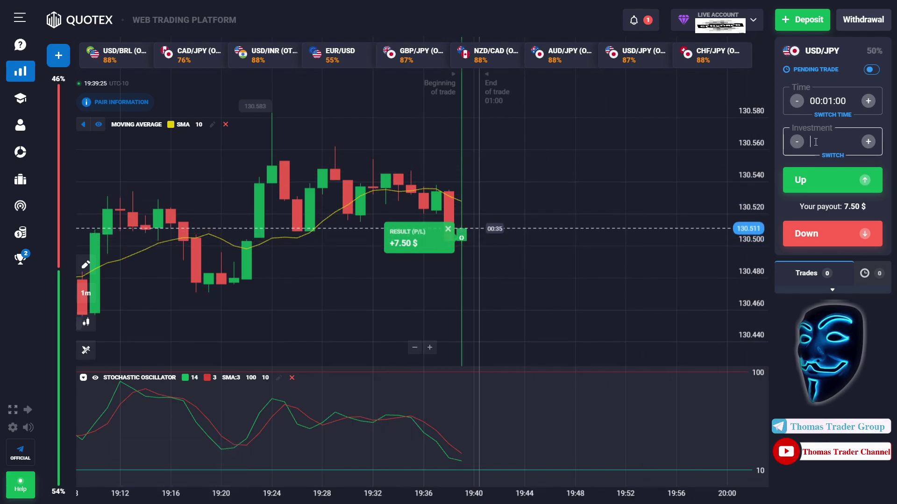
# Step: Change the stake to 7 $ and place a one-minute Down trade on NZD/CAD (OTC)
pyautogui.press('BackSpace')
pyautogui.write('7')
pyautogui.scroll(-5, 597, 208)
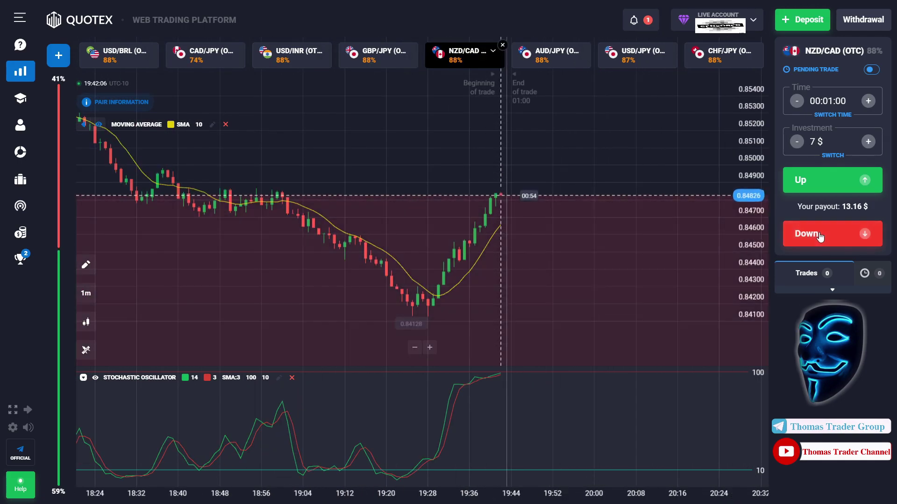
pyautogui.click(819, 237)
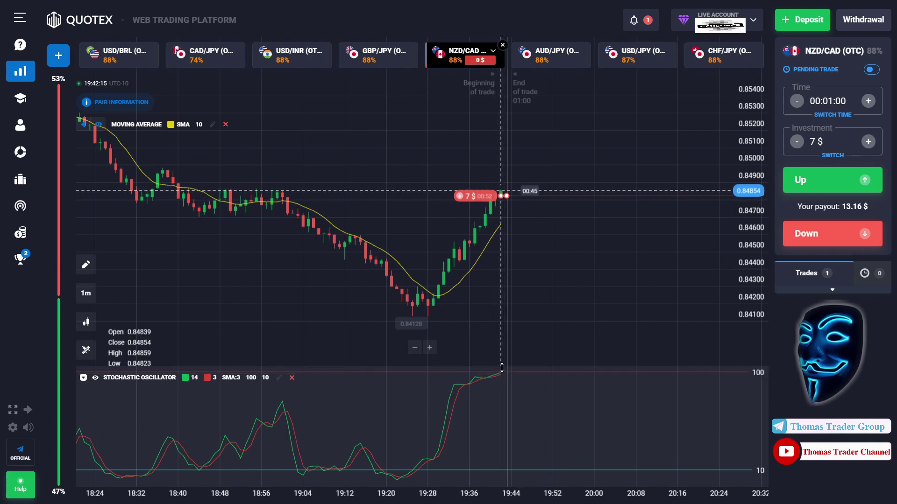
# Step: Pan the NZD/CAD chart to follow the trade until it closes at +13.16 $
pyautogui.moveTo(501, 307); pyautogui.dragTo(557, 284)
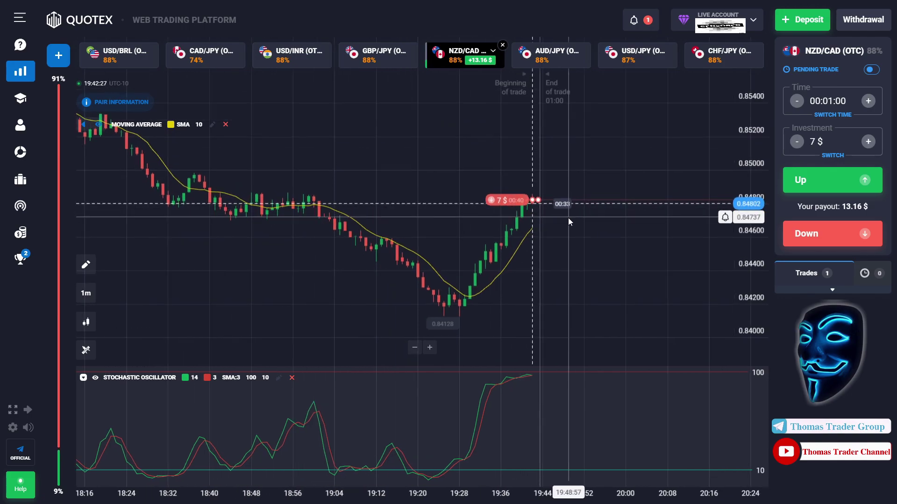
pyautogui.scroll(3, 568, 218)
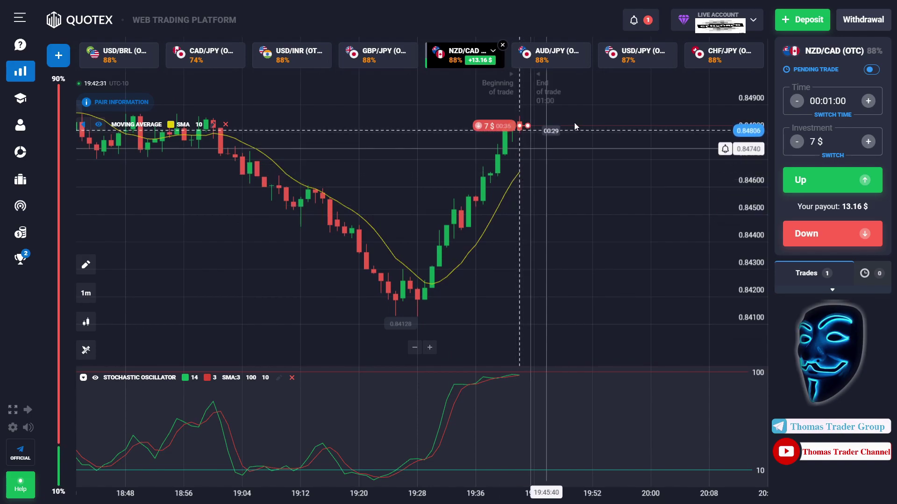
pyautogui.moveTo(553, 187); pyautogui.dragTo(494, 188)
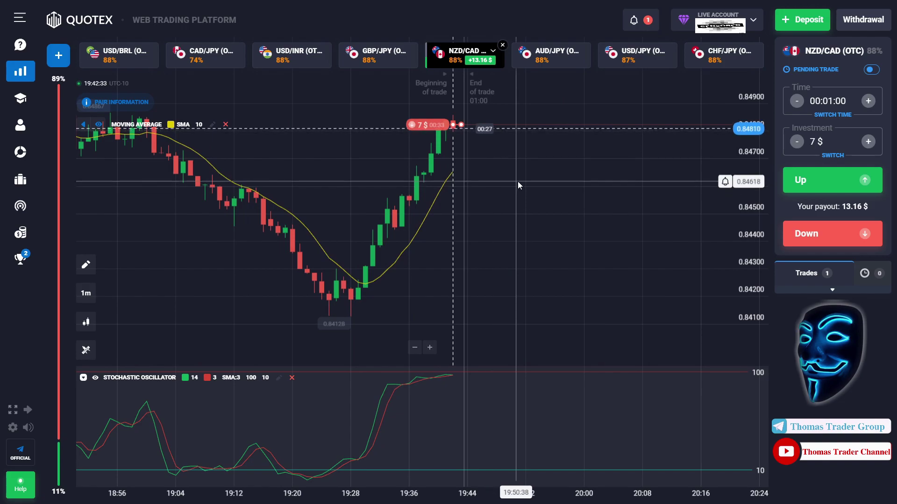
pyautogui.scroll(-2, 519, 183)
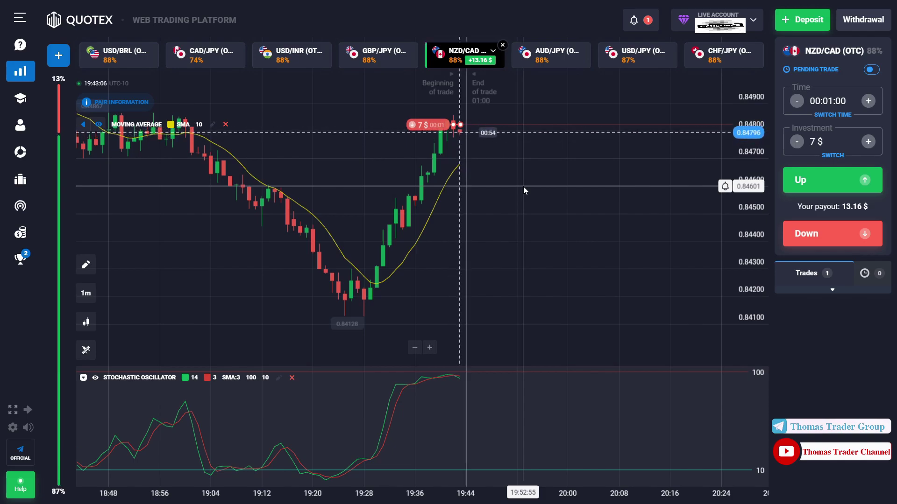
pyautogui.scroll(-1, 521, 186)
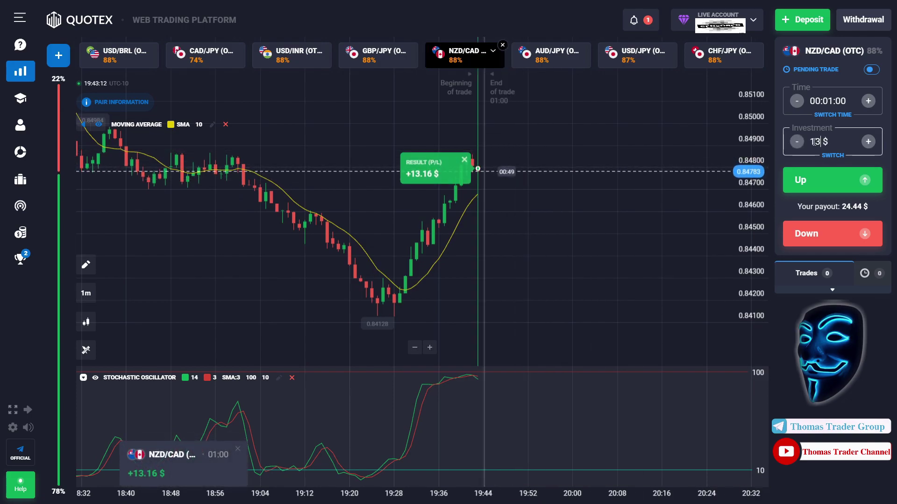
# Step: Place a 13 $ one-minute Down trade on NZD/CAD (OTC)
pyautogui.scroll(-1, 581, 202)
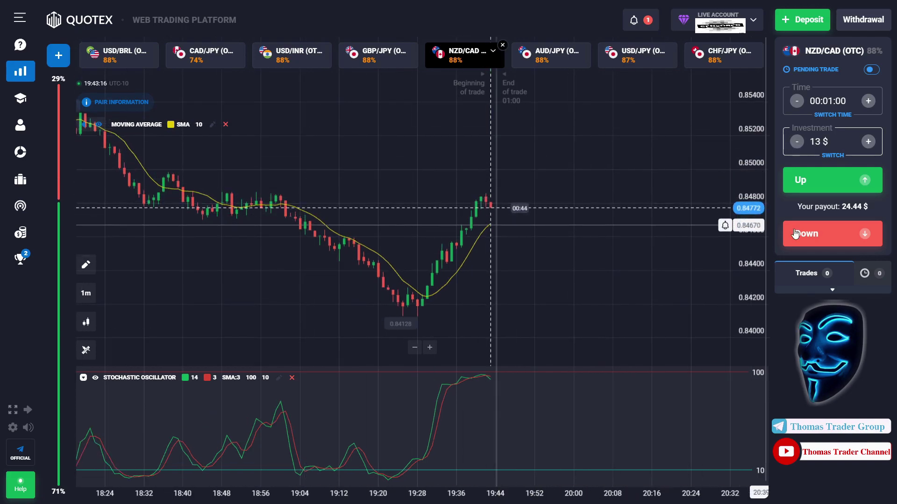
pyautogui.click(813, 235)
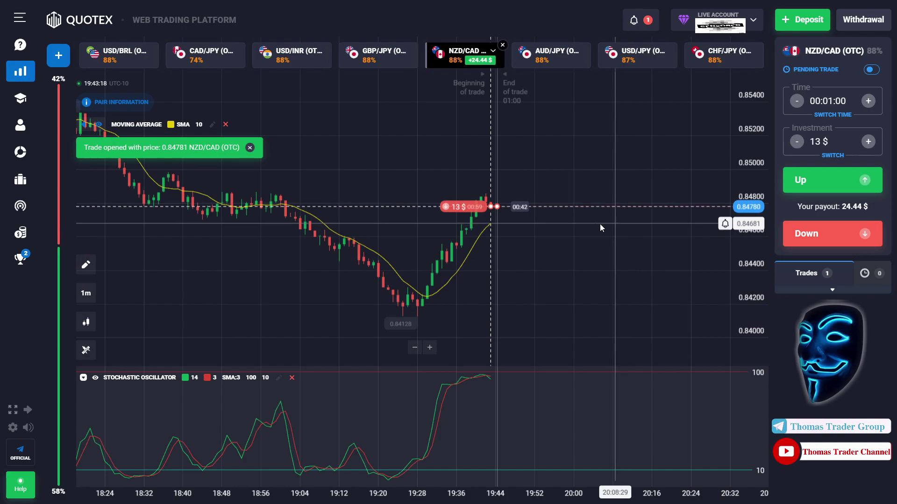
pyautogui.scroll(1, 521, 190)
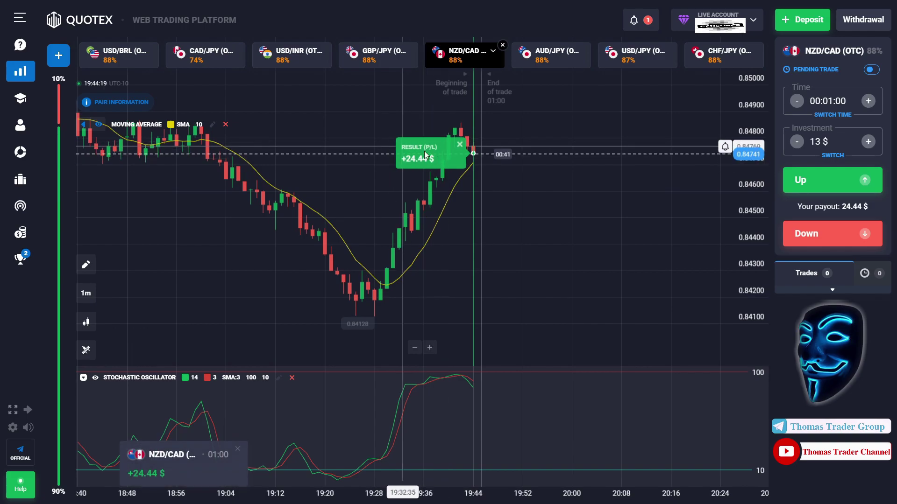
# Step: Set the stake to 24 $, place an Up trade on NZD/CAD, then enter 45 $ after the +45.12 $ win
pyautogui.click(819, 143)
pyautogui.press('BackSpace')
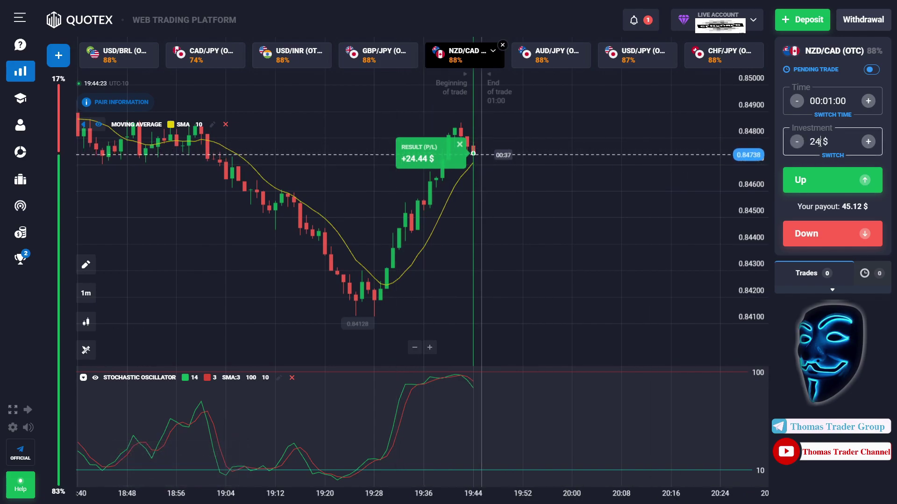
pyautogui.scroll(-2, 495, 183)
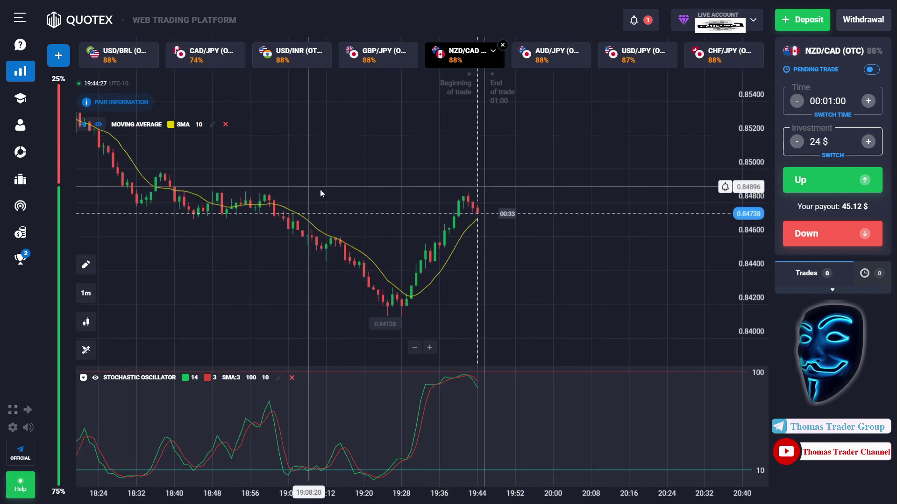
pyautogui.click(837, 192)
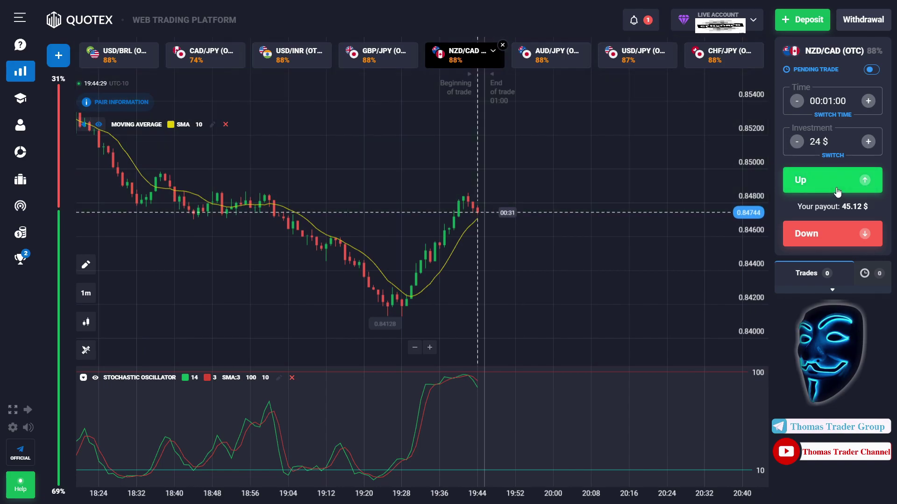
pyautogui.scroll(2, 481, 181)
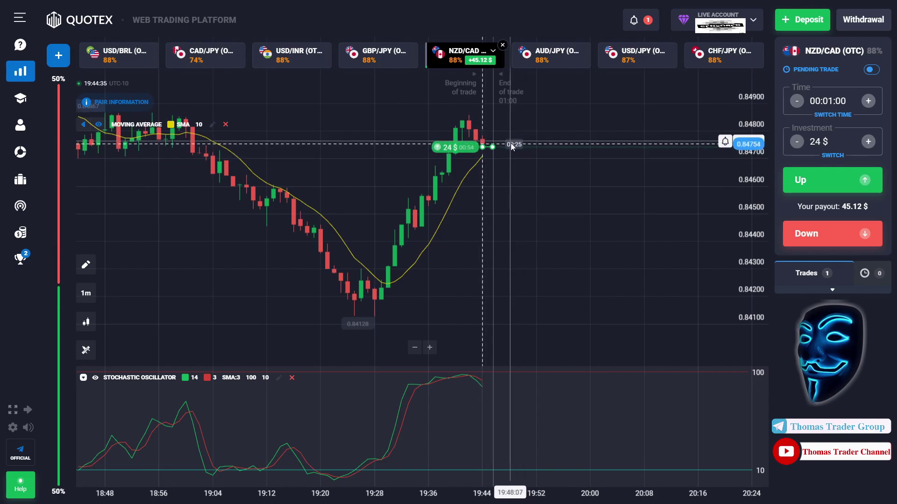
pyautogui.moveTo(530, 160); pyautogui.dragTo(504, 164)
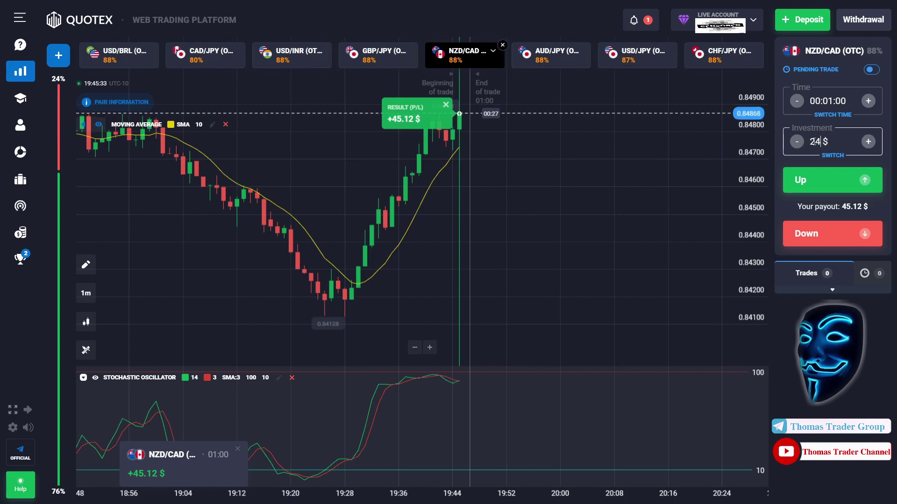
pyautogui.write('4')
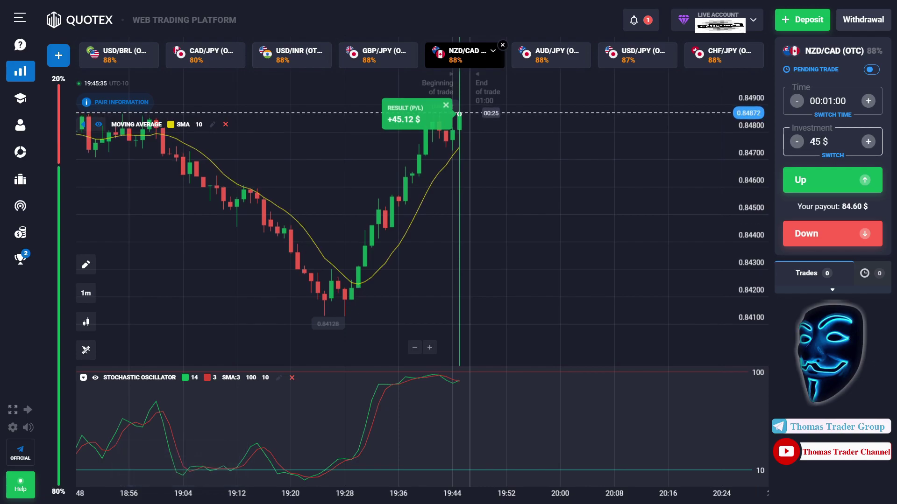
# Step: Place a 45 $ Down trade on NZD/CHF (OTC), then raise the stake to 84 $ after its +84.60 $ win
pyautogui.scroll(-3, 600, 188)
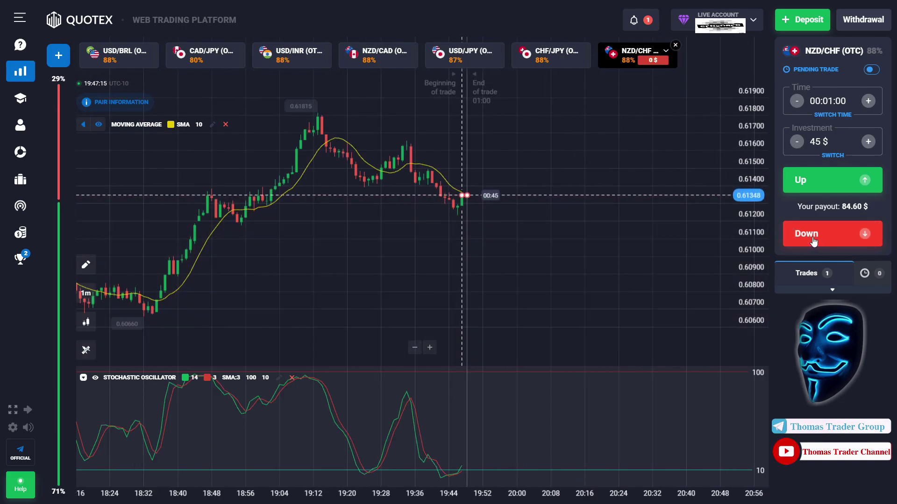
pyautogui.click(812, 239)
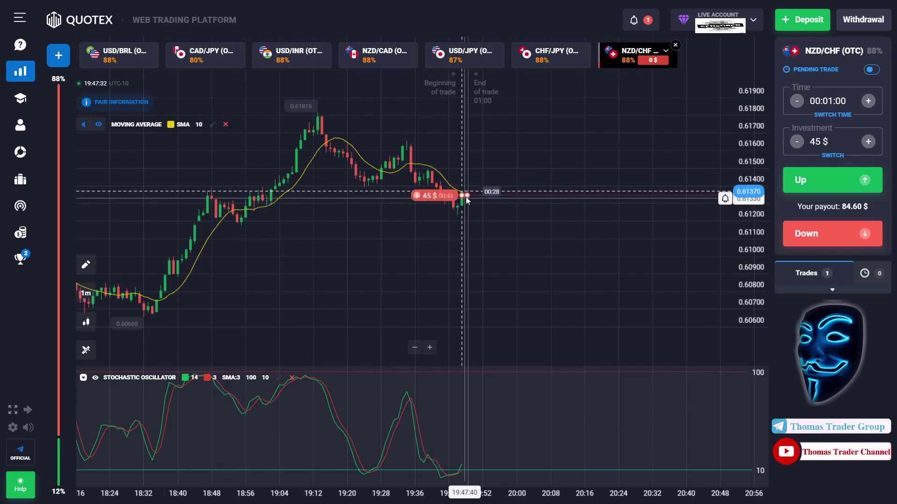
pyautogui.scroll(3, 473, 202)
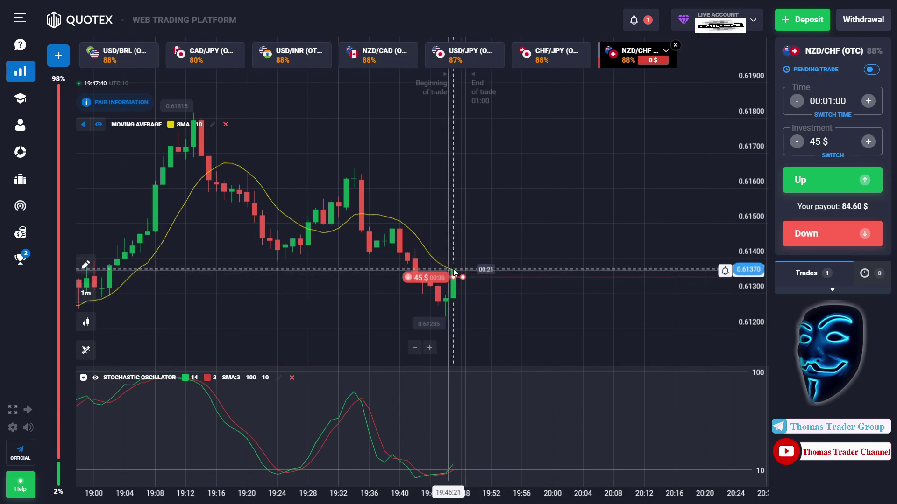
pyautogui.scroll(-3, 498, 296)
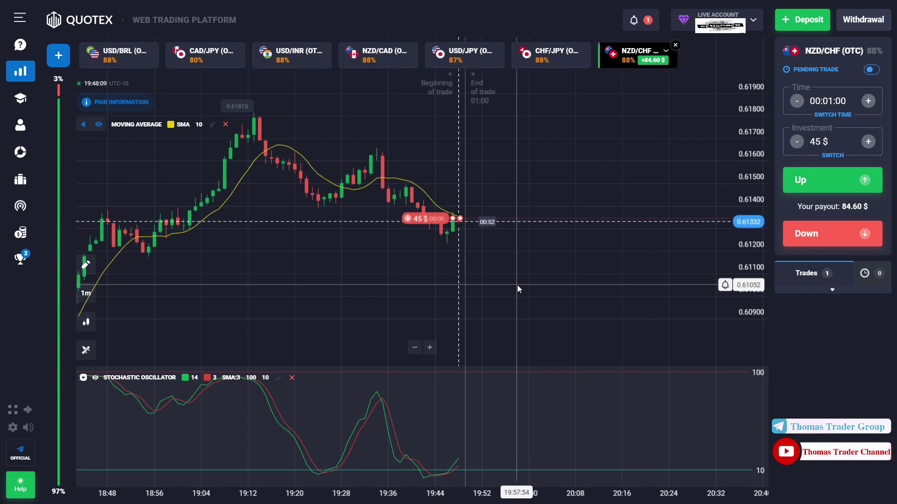
pyautogui.scroll(2, 506, 262)
pyautogui.scroll(1, 505, 262)
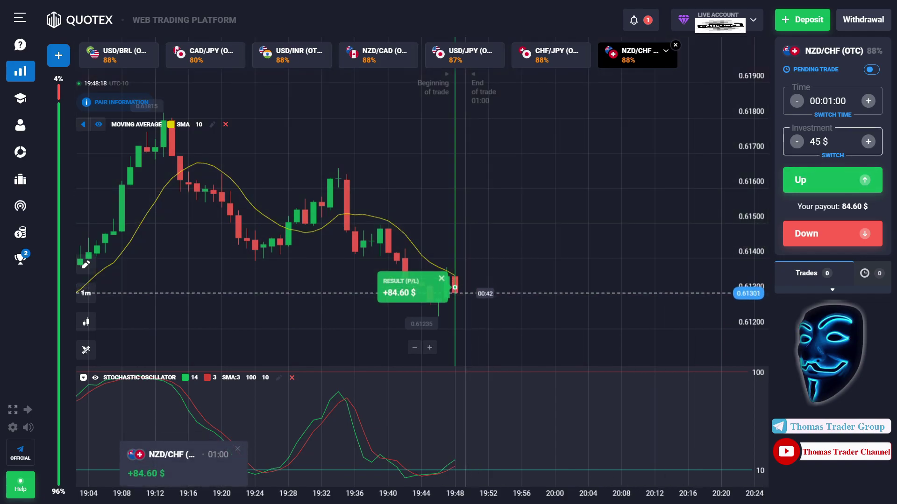
pyautogui.write('4')
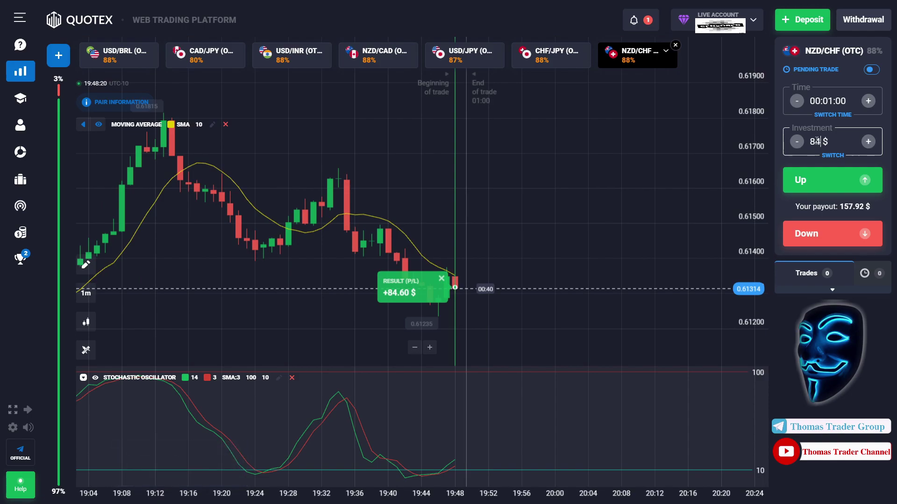
pyautogui.scroll(-3, 615, 238)
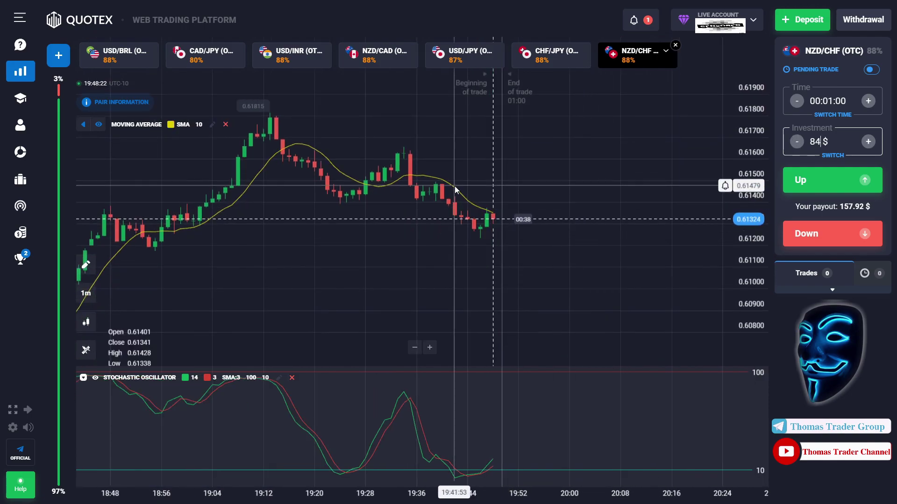
# Step: Switch to USD/INR and place an 84 $ Up trade, watching it close at +157.92 $
pyautogui.click(292, 54)
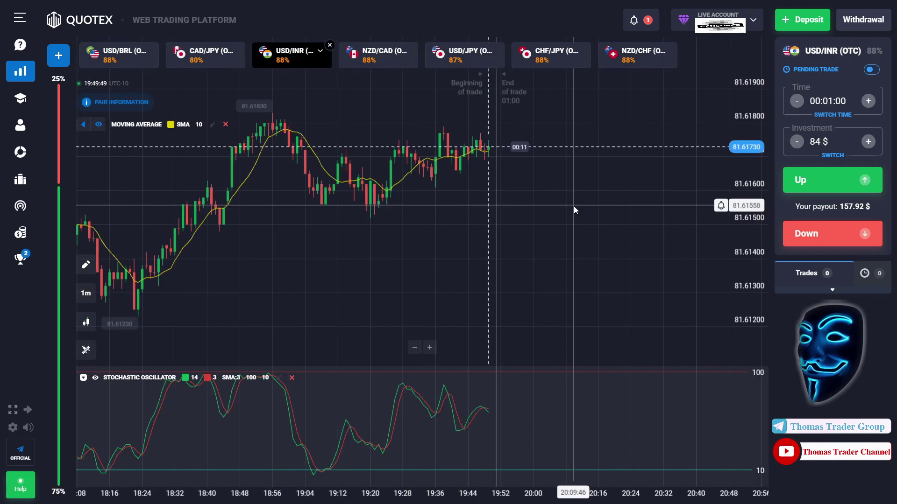
pyautogui.click(816, 189)
pyautogui.scroll(1, 491, 201)
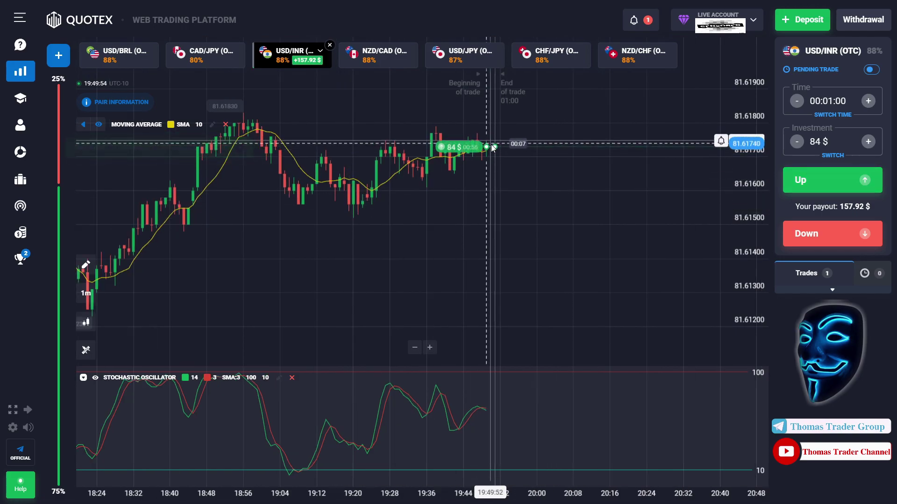
pyautogui.scroll(2, 498, 154)
pyautogui.scroll(2, 494, 163)
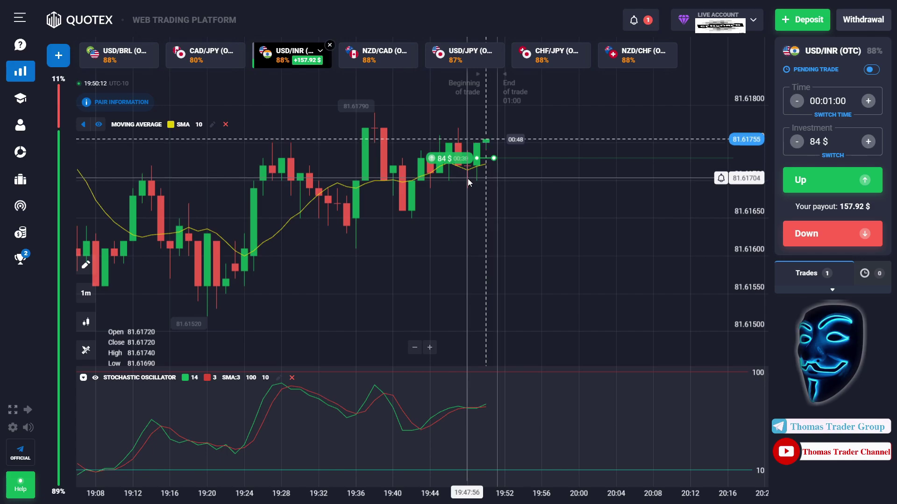
pyautogui.hscroll(2, 505, 193)
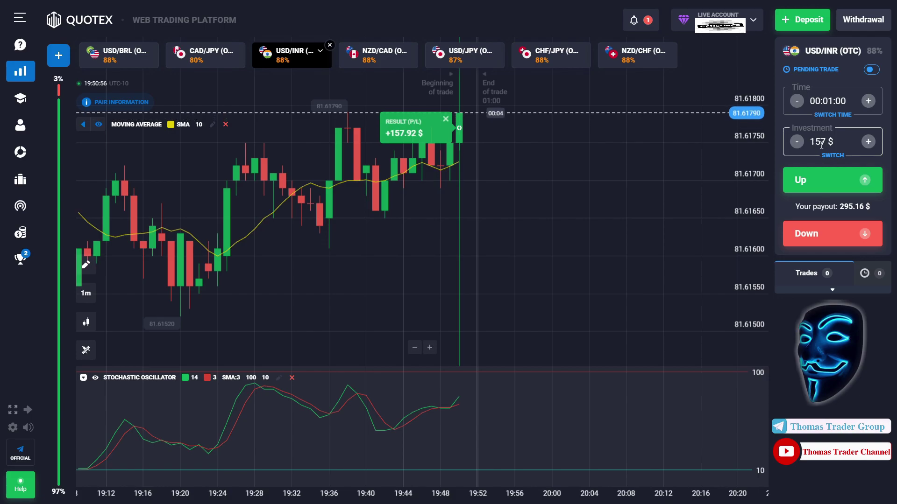
pyautogui.scroll(-2, 562, 184)
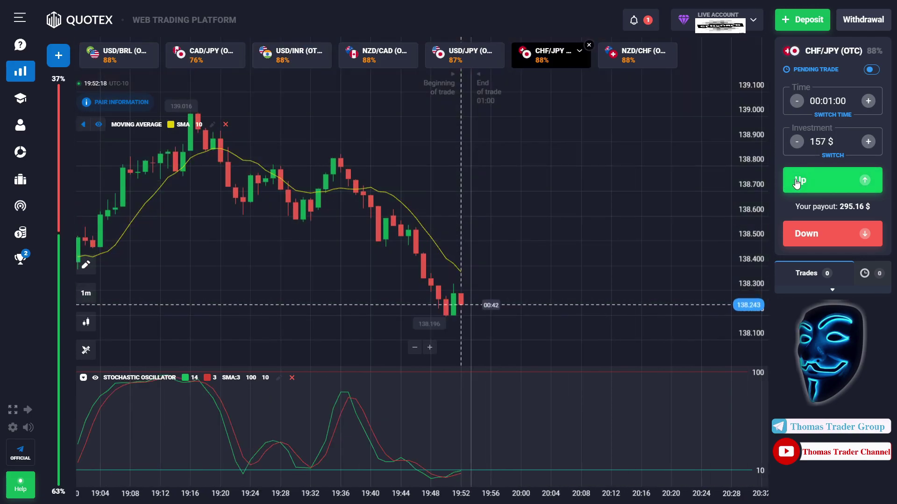
# Step: Place a 157 $ Up trade on CHF/JPY (OTC), clearing the stake after its +295.16 $ win
pyautogui.click(797, 182)
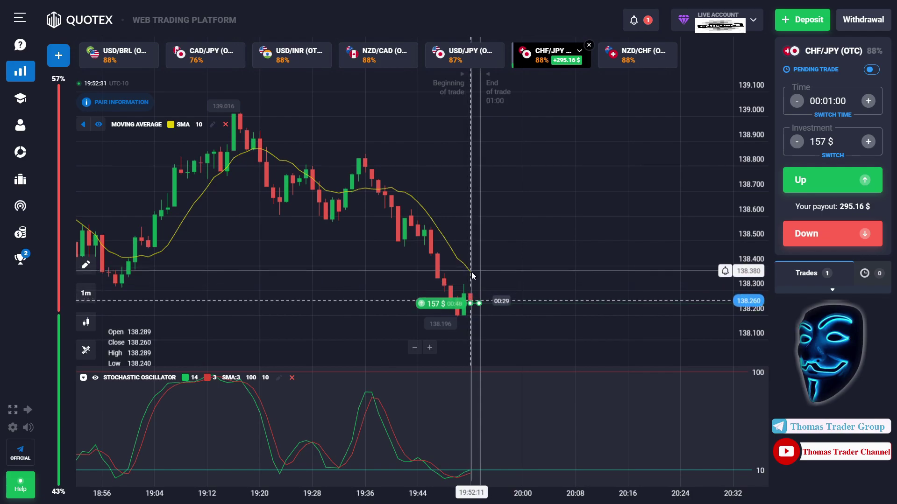
pyautogui.scroll(3, 530, 325)
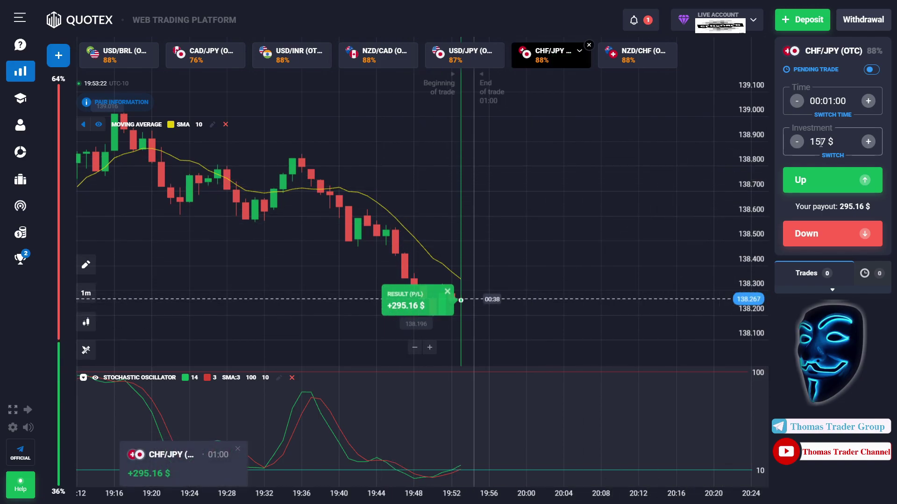
pyautogui.press('BackSpace')
pyautogui.press('BackSpace')
pyautogui.press('BackSpace')
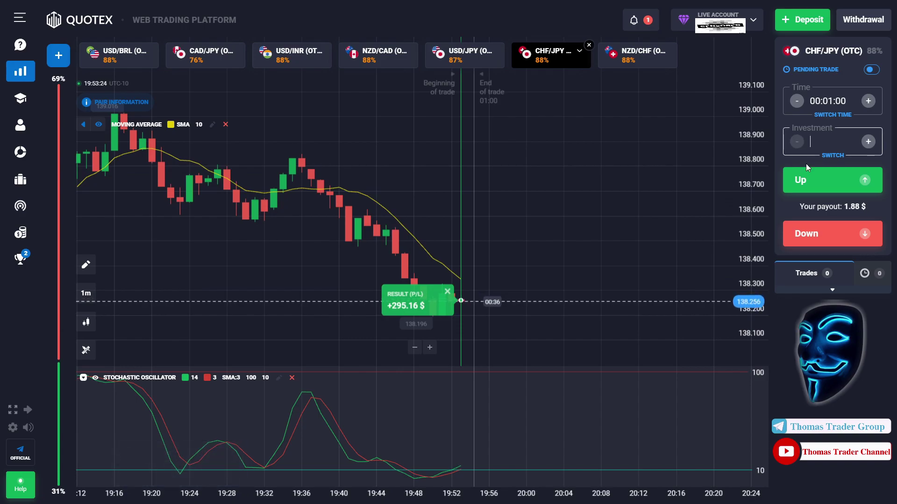
# Step: Enter a 295 $ stake and place an Up trade on CHF/JPY, clearing the stake after +554.60 $
pyautogui.write('295 $')
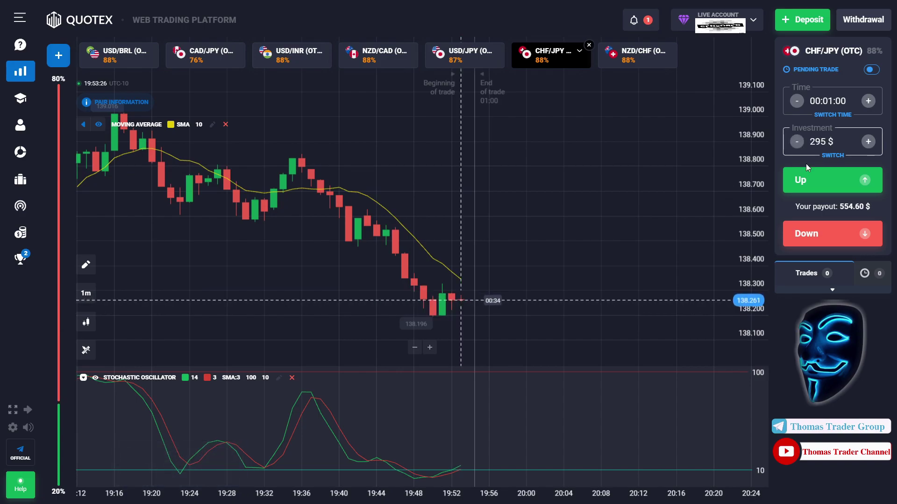
pyautogui.scroll(-2, 573, 210)
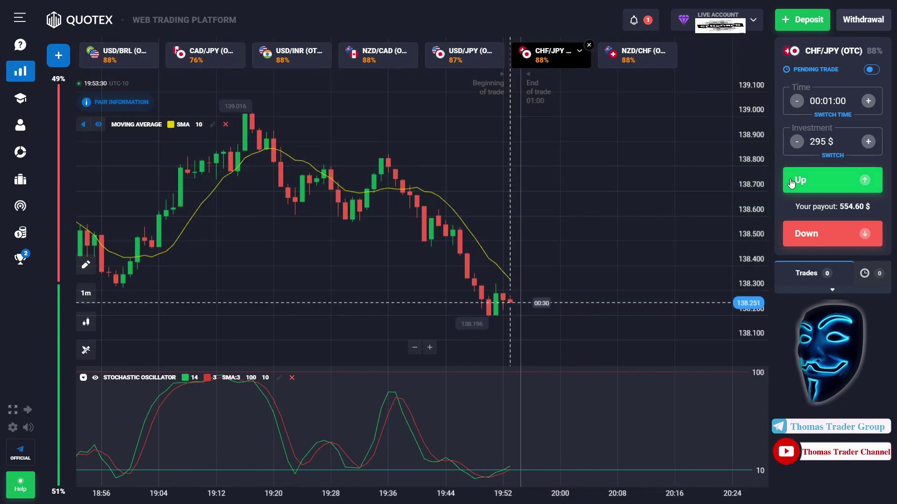
pyautogui.click(790, 182)
pyautogui.scroll(2, 507, 284)
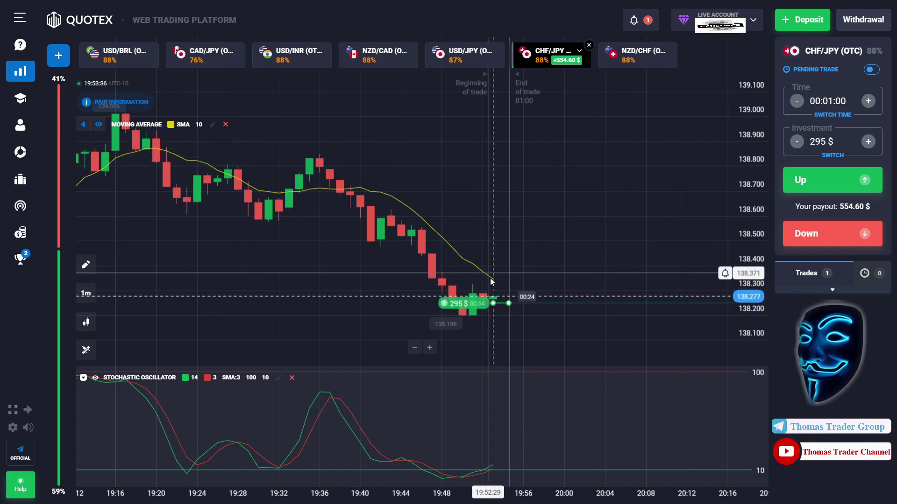
pyautogui.moveTo(558, 325); pyautogui.dragTo(510, 324)
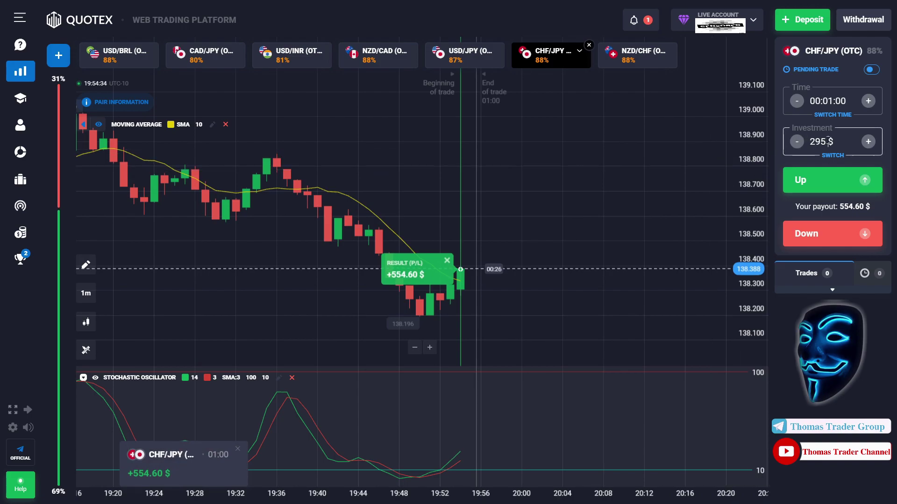
pyautogui.press('BackSpace')
pyautogui.press('BackSpace')
pyautogui.press('BackSpace')
# Step: Enter a 554 $ stake and place a Down trade on CHF/JPY, clearing the stake after +1,041.52 $
pyautogui.write('55')
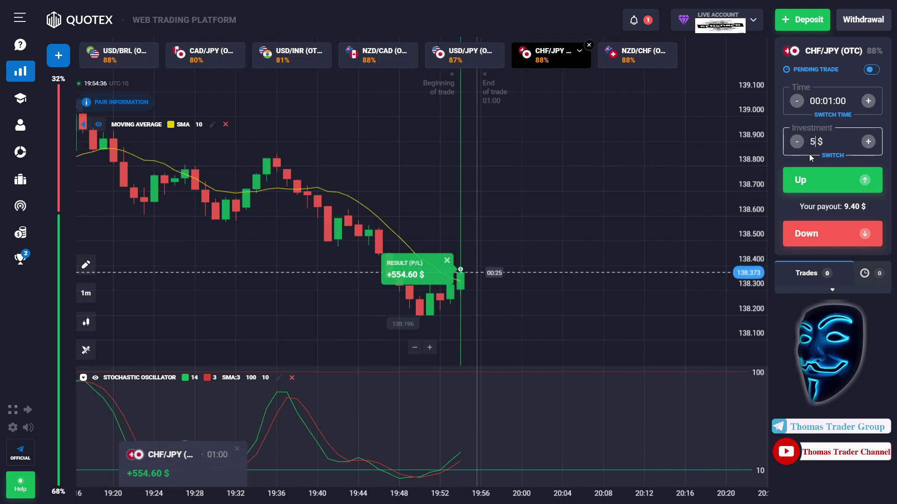
pyautogui.write('4')
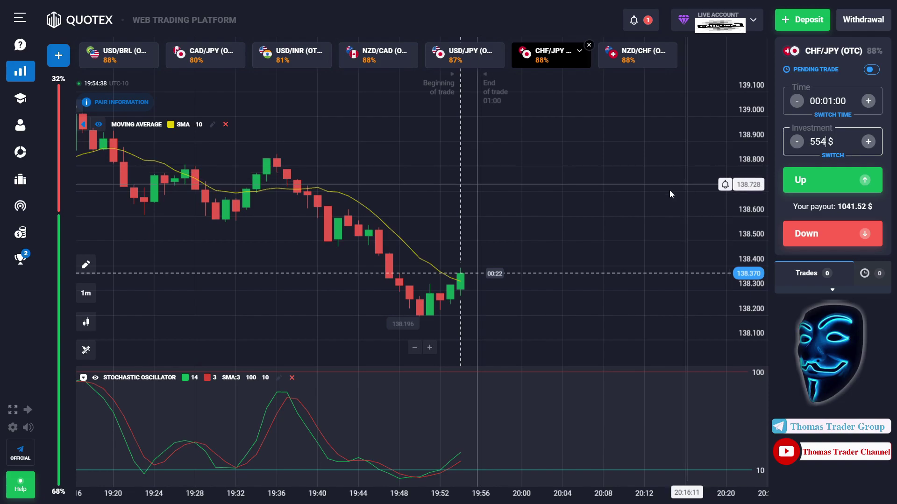
pyautogui.scroll(-2, 595, 217)
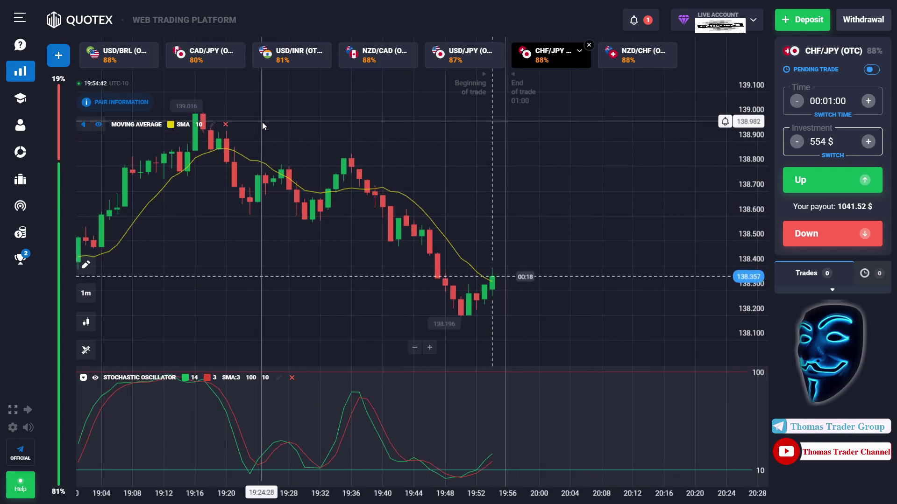
pyautogui.click(833, 234)
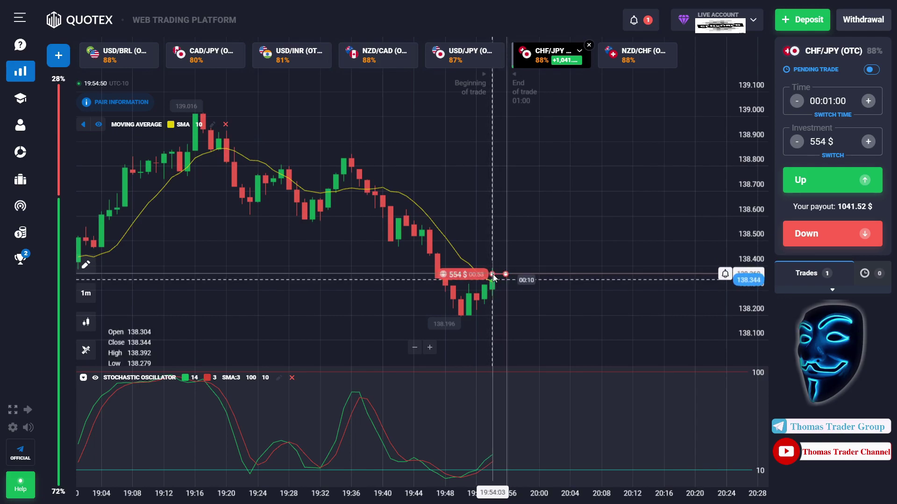
pyautogui.scroll(3, 533, 318)
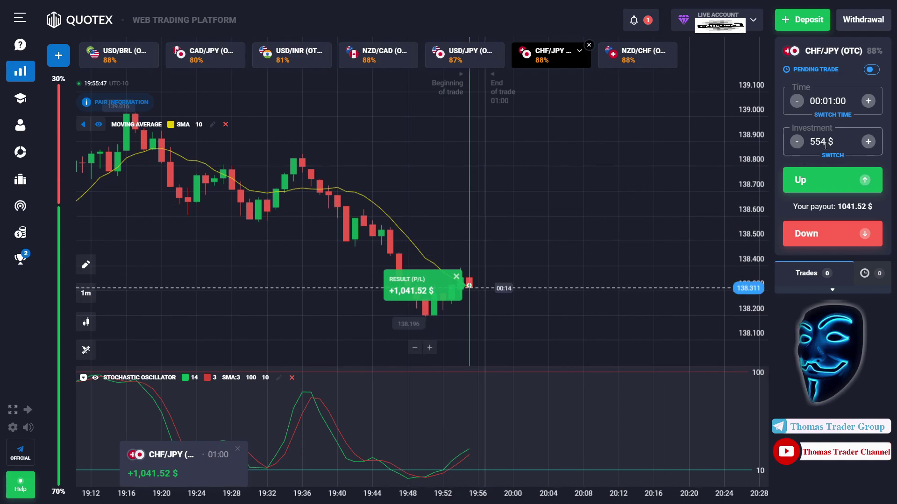
pyautogui.press('BackSpace')
pyautogui.press('BackSpace')
pyautogui.press('BackSpace')
# Step: Place a 1,000 $ Down trade on USD/BRL (OTC) and let it close at +1,880.00 $
pyautogui.write('1,000')
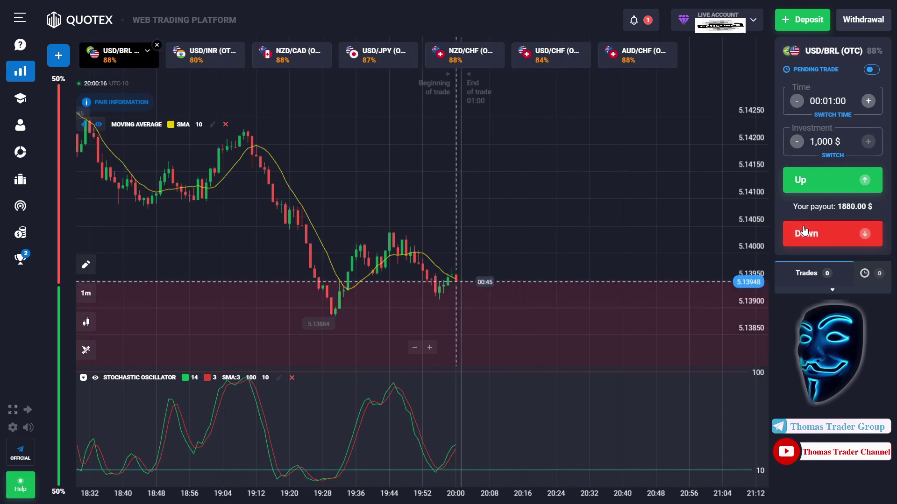
pyautogui.click(804, 231)
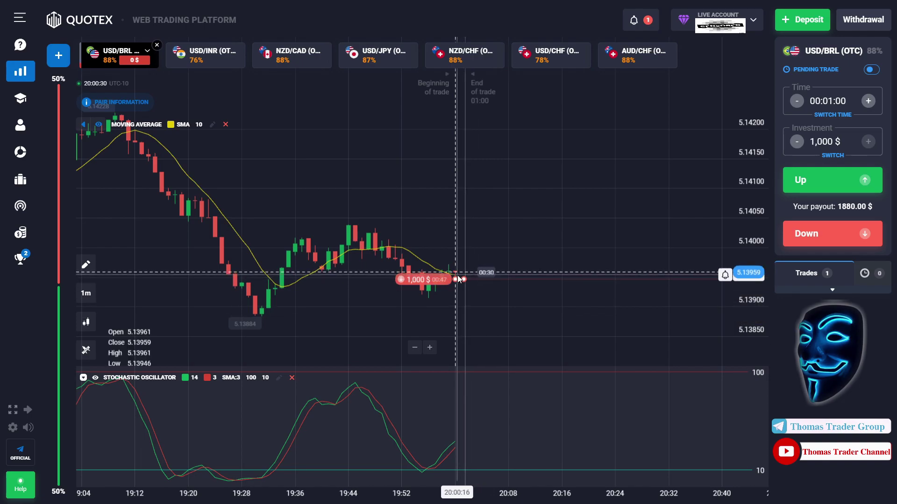
pyautogui.scroll(3, 486, 283)
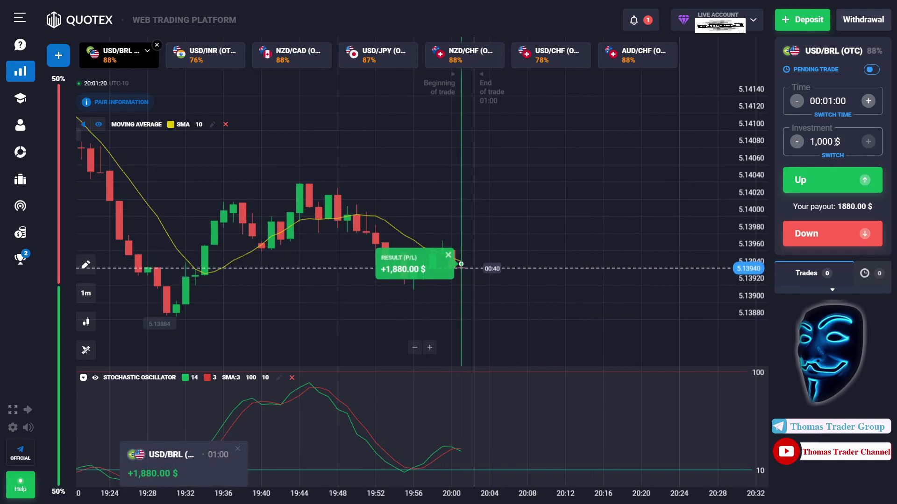
# Step: Set the stake to 900 $, below the max trade amount, and open two Up trades on NZD/CHF (OTC)
pyautogui.press('BackSpace')
pyautogui.press('BackSpace')
pyautogui.press('BackSpace')
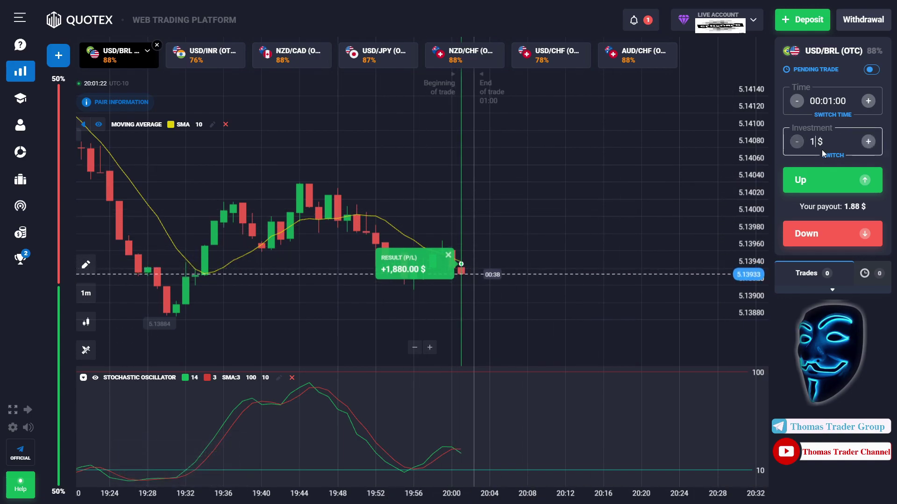
pyautogui.write('800')
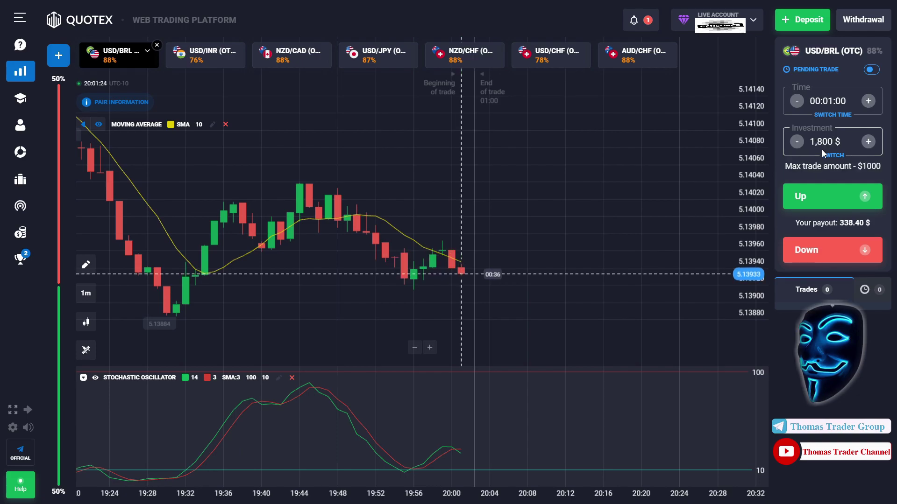
pyautogui.press('BackSpace')
pyautogui.press('BackSpace')
pyautogui.press('BackSpace')
pyautogui.press('BackSpace')
pyautogui.write('900')
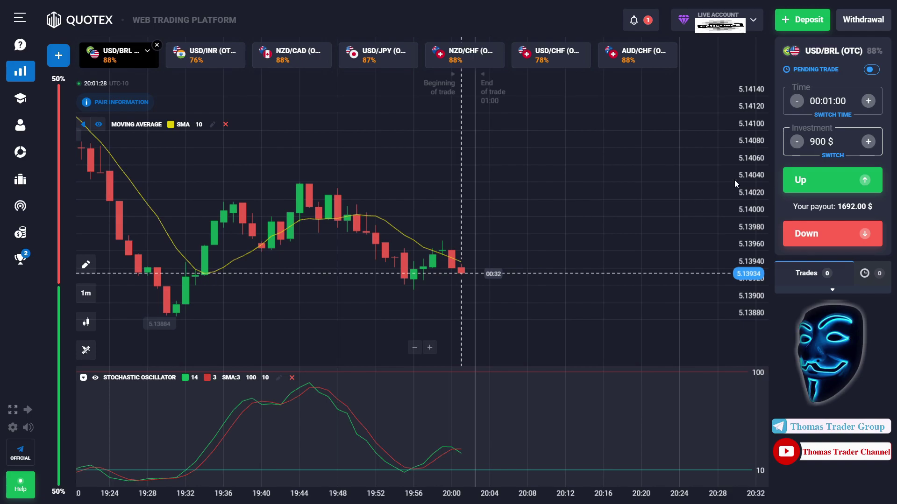
pyautogui.scroll(-3, 355, 177)
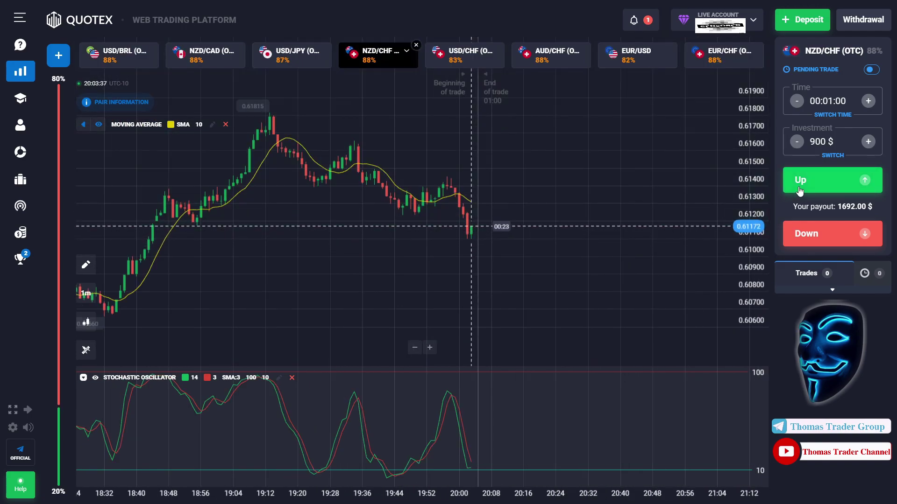
pyautogui.doubleClick(800, 183)
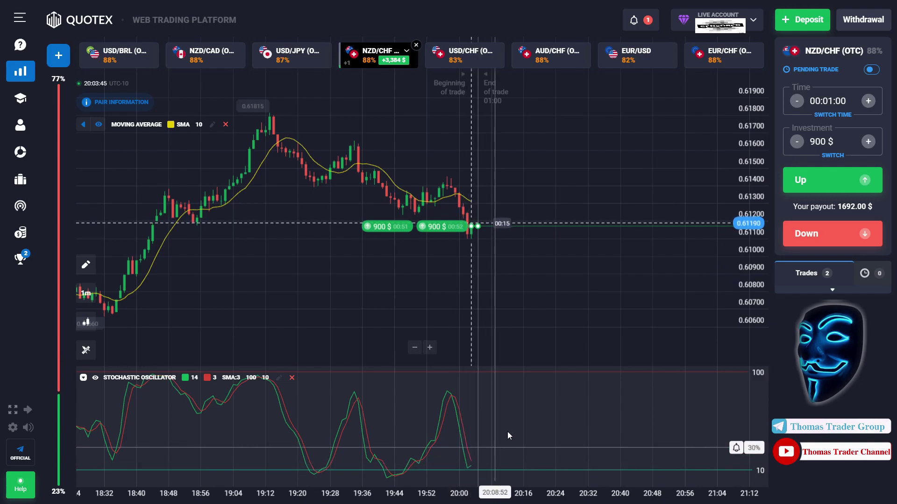
# Step: Pan the chart while both trades close at +1,692.00 $ each, then clear the 900 $ stake
pyautogui.moveTo(460, 304); pyautogui.dragTo(500, 251)
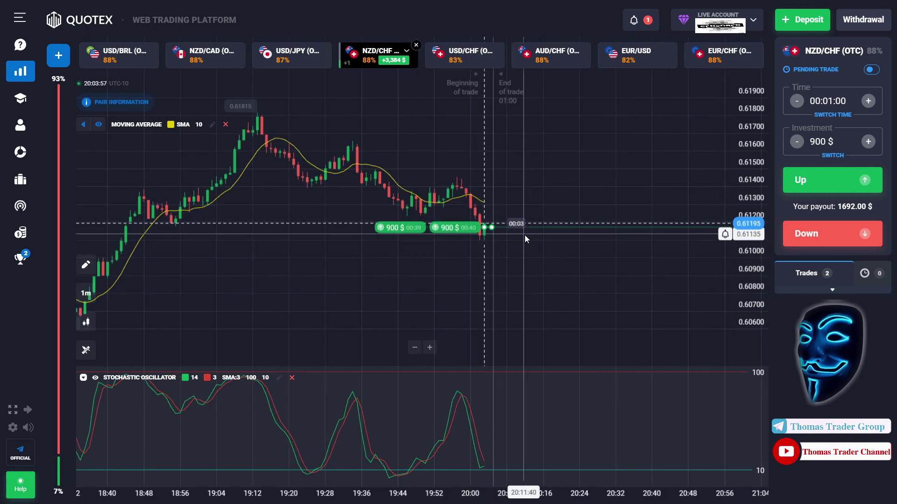
pyautogui.scroll(3, 534, 254)
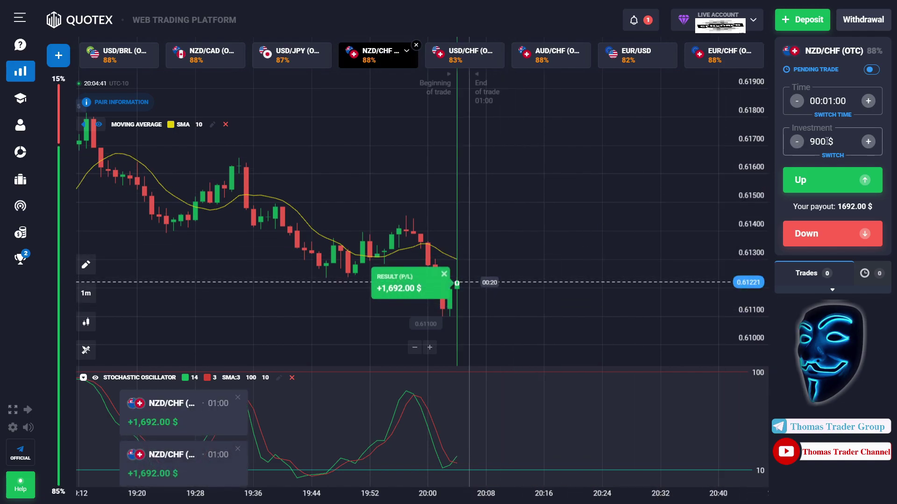
pyautogui.press('BackSpace')
pyautogui.press('BackSpace')
pyautogui.press('BackSpace')
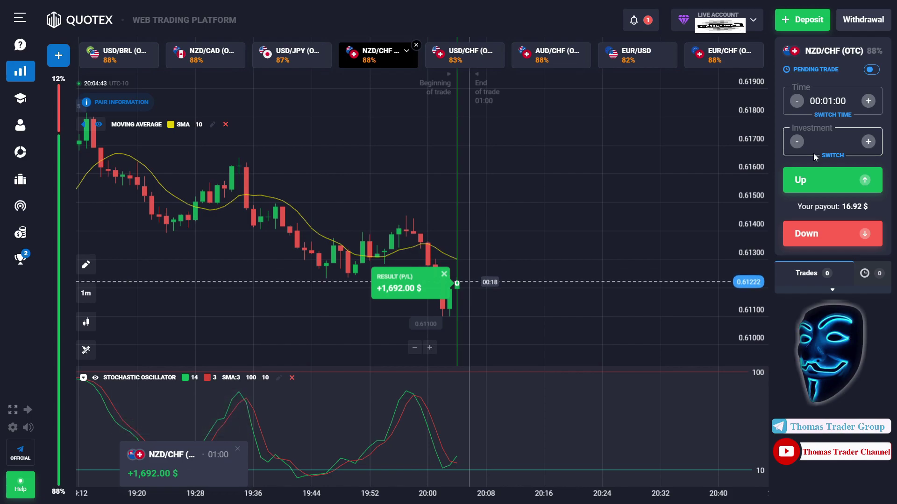
# Step: Open 1,000 $ Up trades on NZD/CHF (OTC) for +5,640.00 $ total, then clear the stake
pyautogui.write('1,000 $')
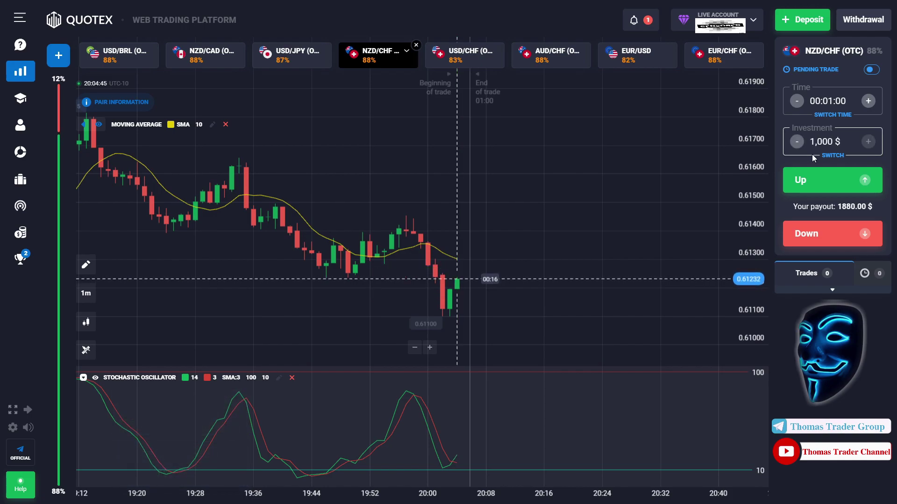
pyautogui.scroll(-2, 561, 266)
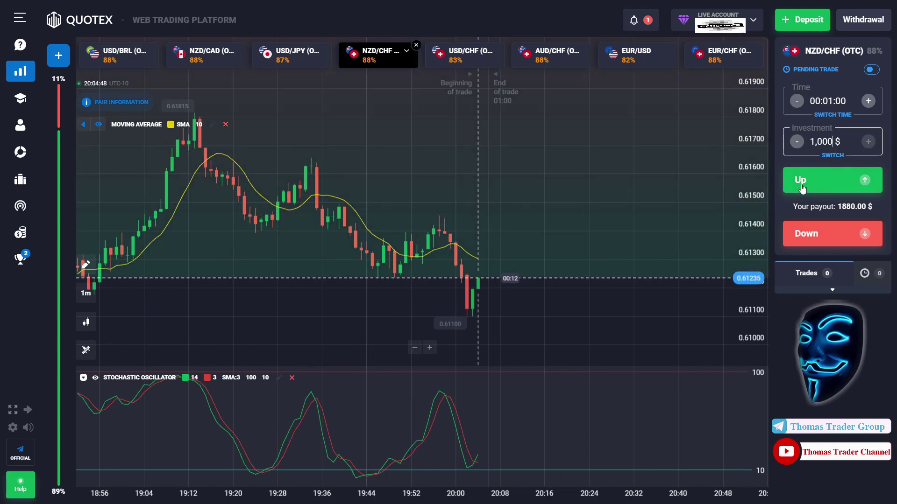
pyautogui.click(801, 183)
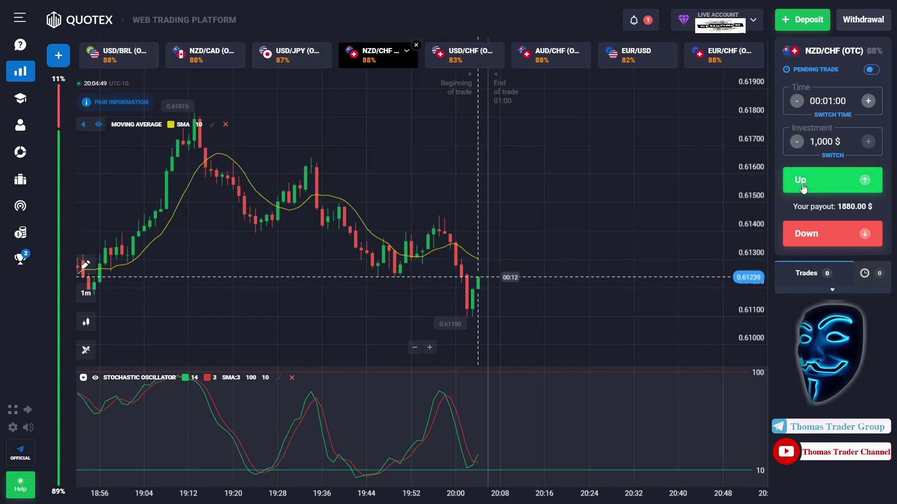
pyautogui.click(803, 183)
pyautogui.click(802, 183)
pyautogui.scroll(2, 484, 261)
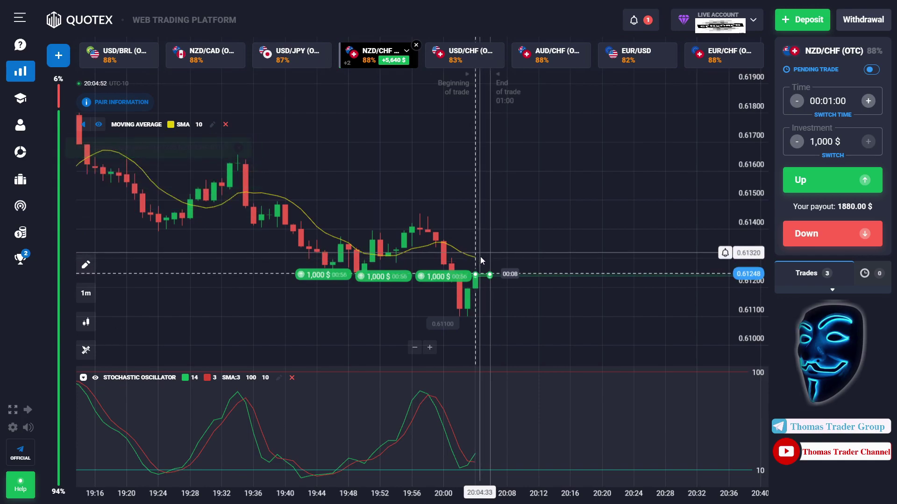
pyautogui.scroll(2, 514, 301)
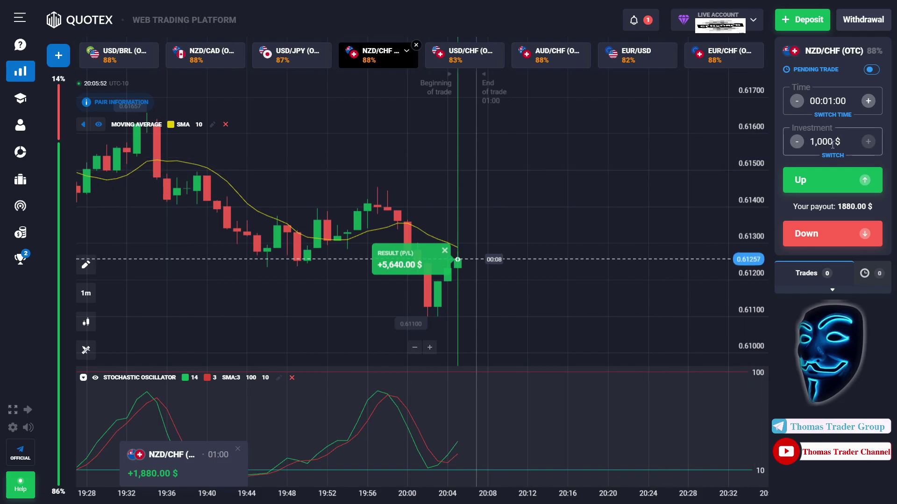
pyautogui.press('BackSpace')
pyautogui.press('BackSpace')
pyautogui.press('BackSpace')
pyautogui.press('BackSpace')
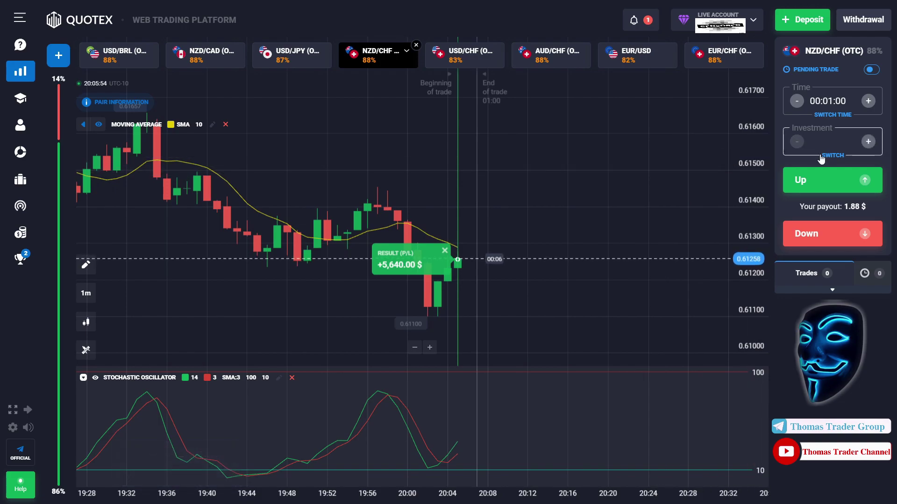
# Step: Set the stake to 930 $ and open six Up trades on EUR/CHF (OTC)
pyautogui.write('930 $')
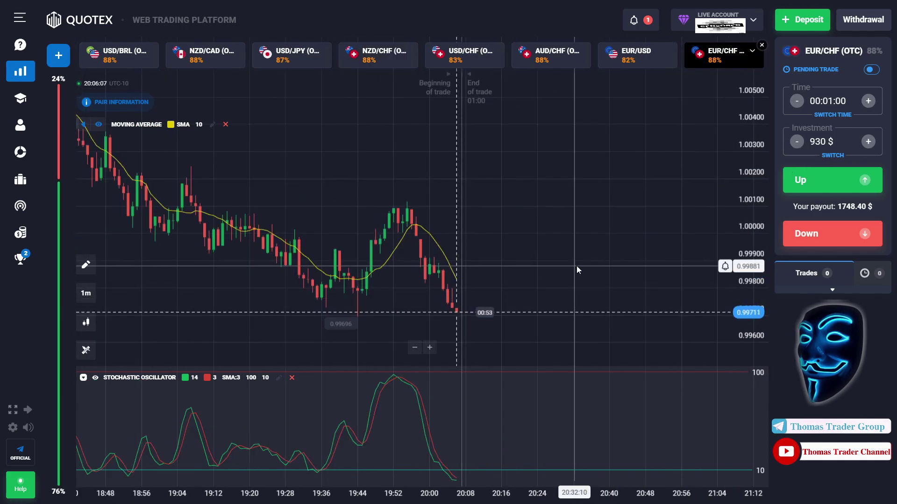
pyautogui.click(811, 188)
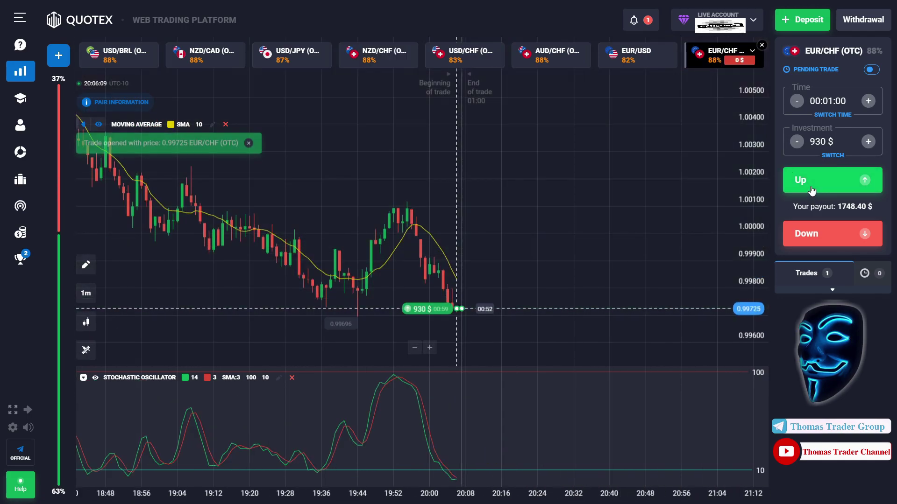
pyautogui.click(811, 189)
pyautogui.click(810, 190)
pyautogui.click(808, 190)
pyautogui.click(806, 192)
pyautogui.click(805, 191)
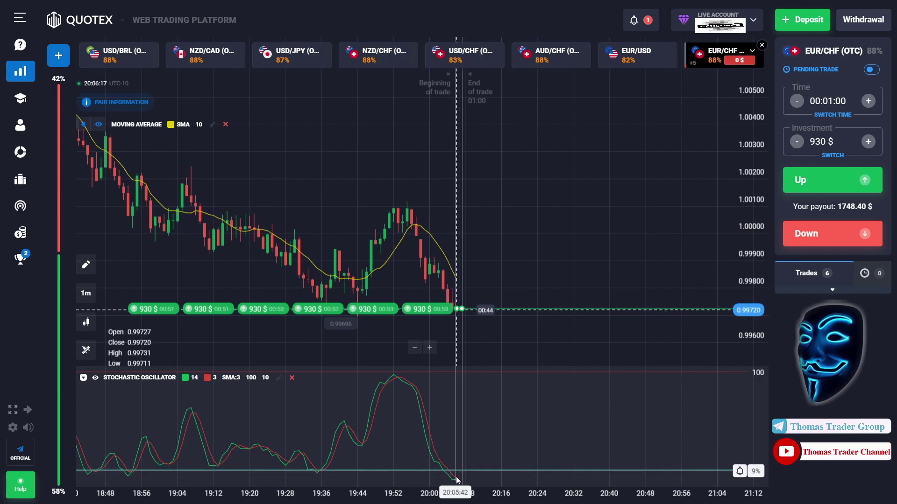
# Step: Pan the chart across earlier and recent candles while the six trades run toward expiry
pyautogui.moveTo(462, 343); pyautogui.dragTo(502, 331)
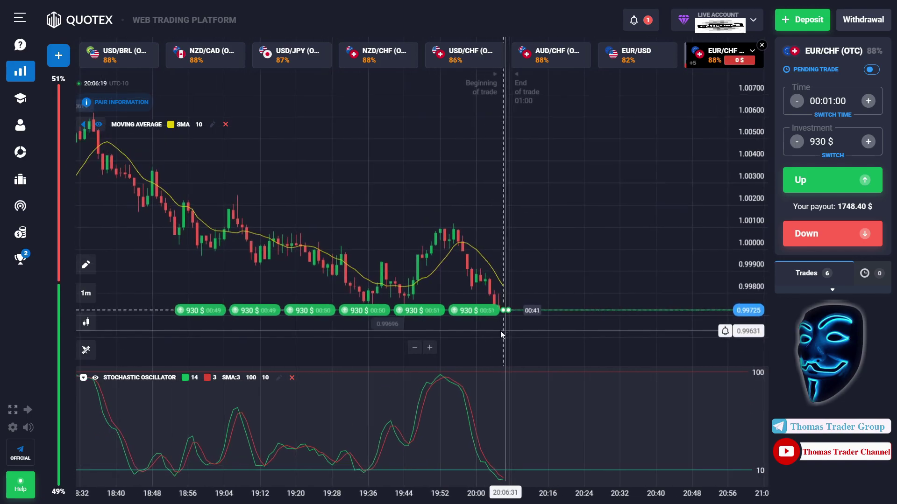
pyautogui.scroll(4, 502, 331)
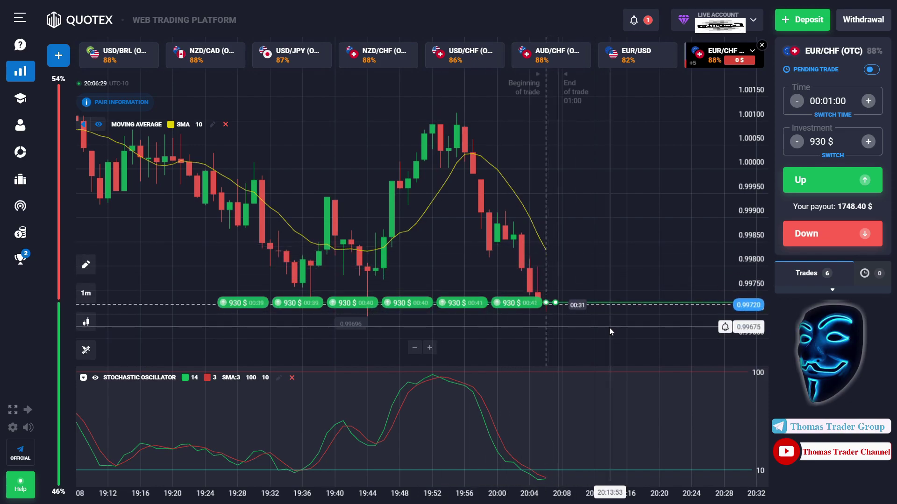
pyautogui.moveTo(610, 327); pyautogui.dragTo(560, 325)
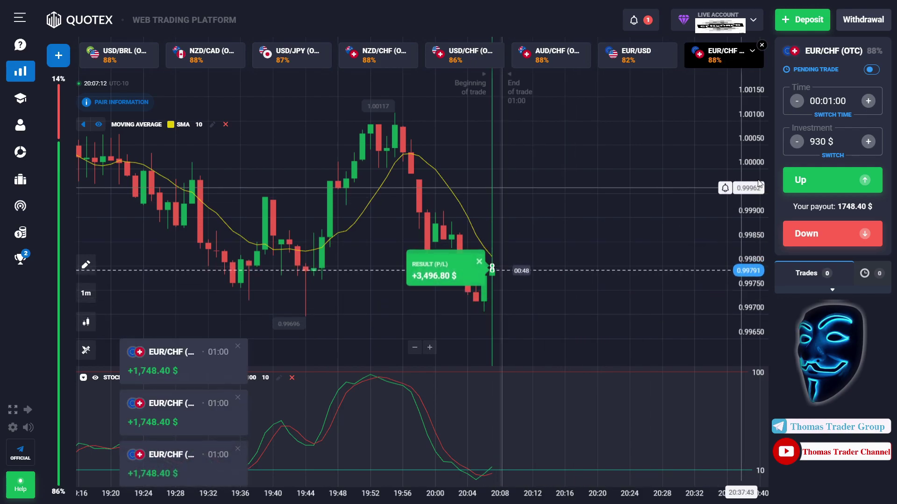
# Step: Replace the 930 $ stake with 1,000 $ in the Investment field
pyautogui.click(812, 149)
pyautogui.press('BackSpace')
pyautogui.press('BackSpace')
pyautogui.press('BackSpace')
pyautogui.write('1000')
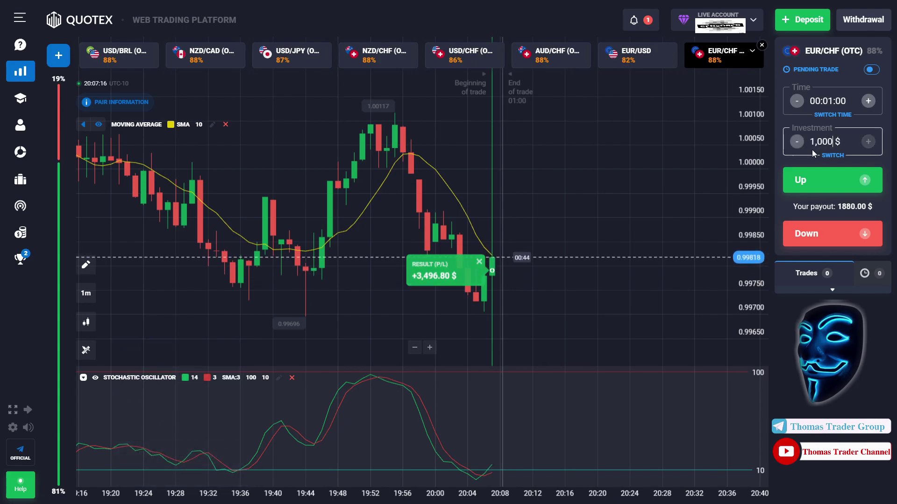
pyautogui.scroll(-2, 574, 217)
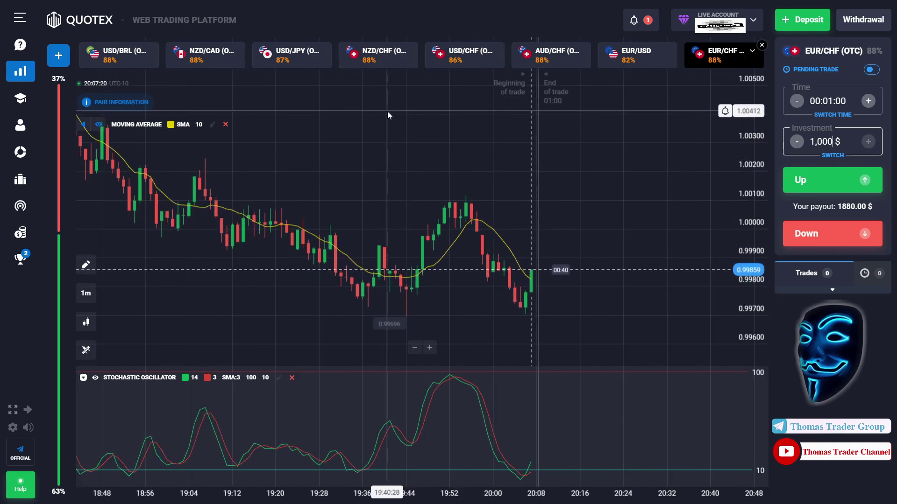
pyautogui.click(795, 235)
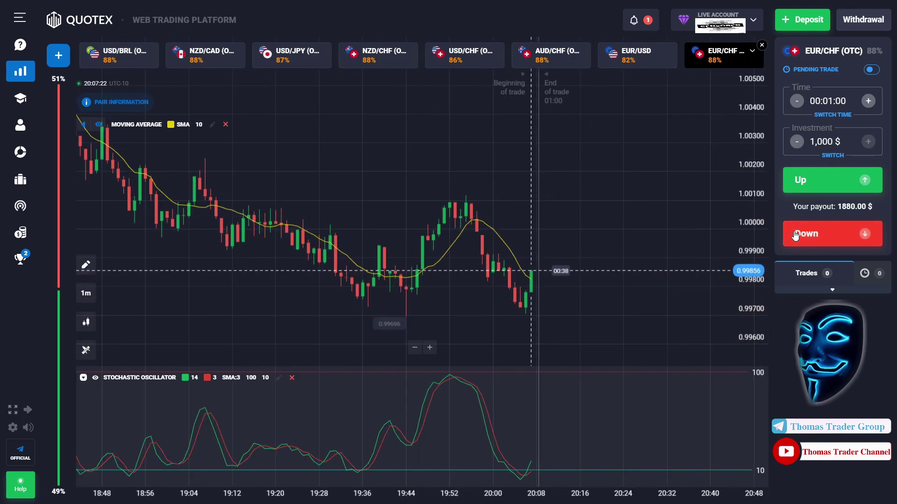
# Step: Open repeated 1,000 $ Down trades on EUR/CHF (OTC), each closing at +1,880.00 $
pyautogui.click(795, 234)
pyautogui.click(795, 234)
pyautogui.click(796, 234)
pyautogui.click(795, 235)
pyautogui.click(795, 234)
pyautogui.click(795, 234)
pyautogui.click(795, 235)
pyautogui.click(796, 235)
pyautogui.click(795, 234)
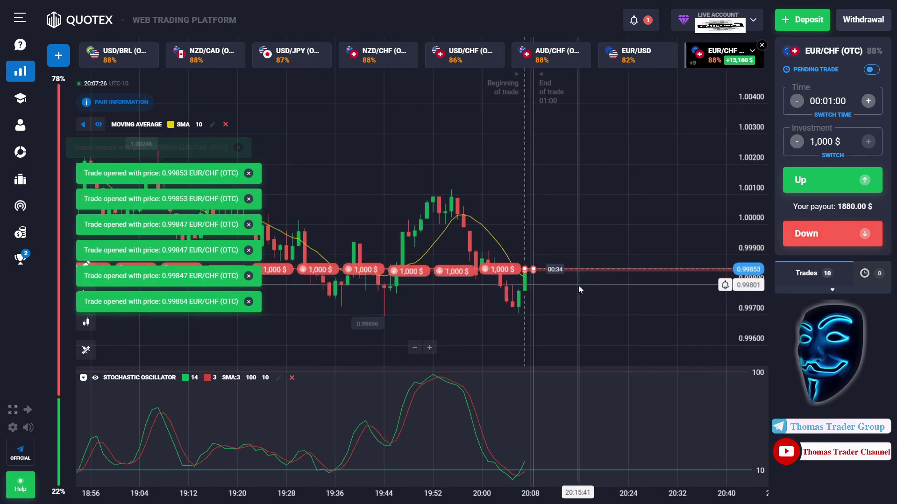
pyautogui.scroll(3, 578, 285)
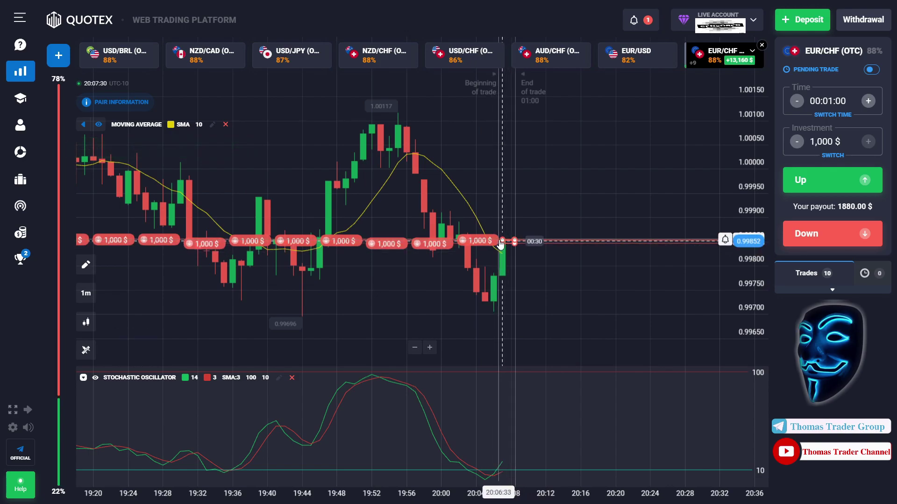
pyautogui.moveTo(566, 299); pyautogui.dragTo(511, 301)
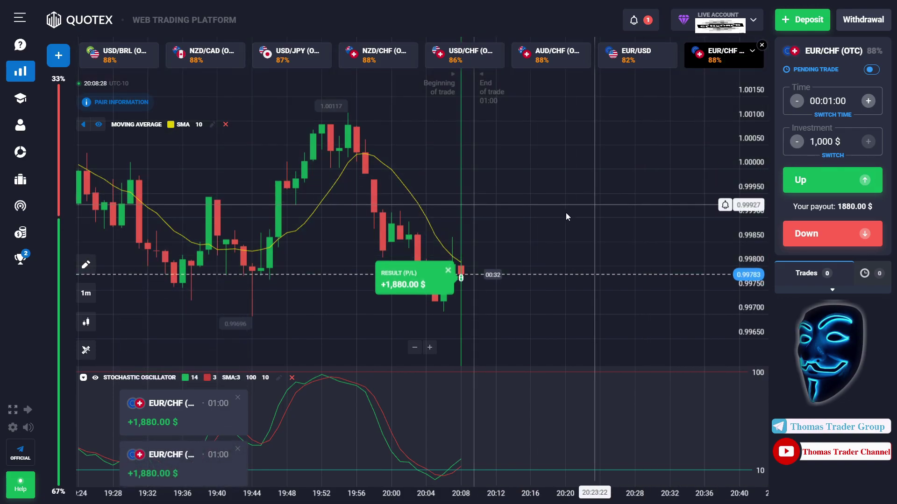
# Step: Open several 1,000 $ one-minute Down trades on USD/CHF (OTC) around 0.9256–0.9258
pyautogui.scroll(-2, 490, 242)
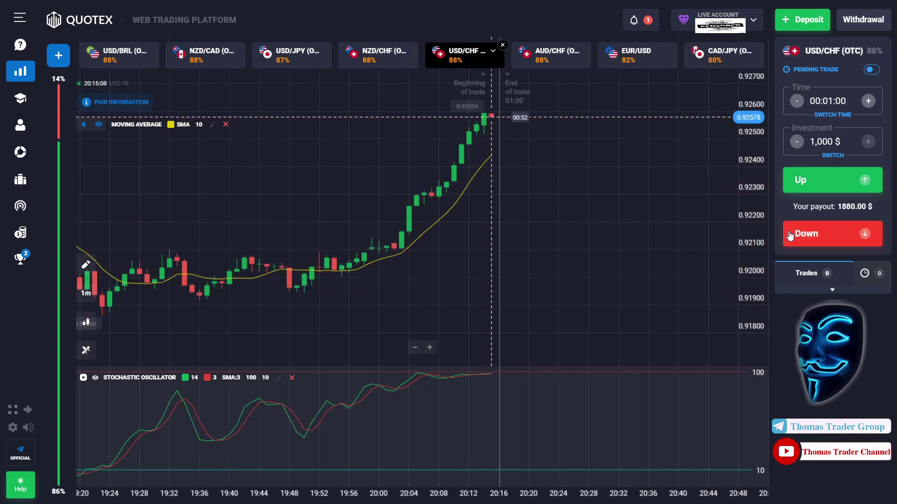
pyautogui.click(789, 235)
pyautogui.click(789, 235)
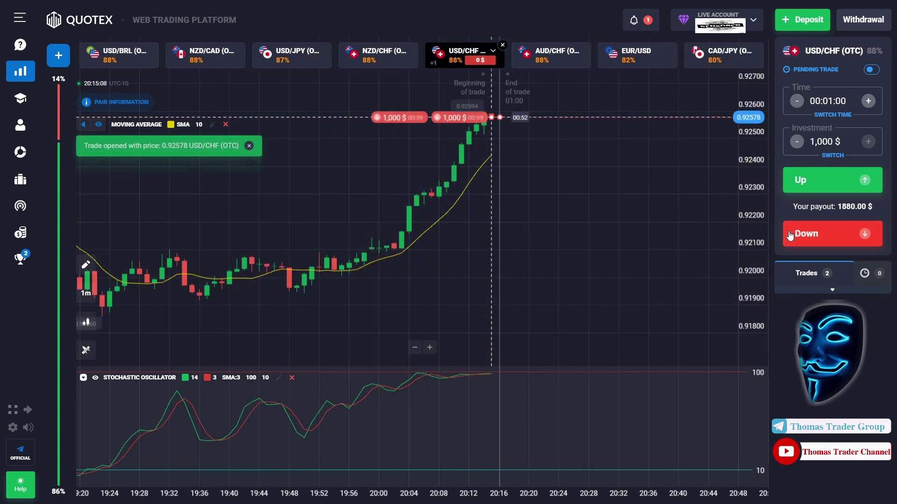
pyautogui.click(790, 235)
pyautogui.click(789, 235)
pyautogui.click(790, 235)
pyautogui.click(790, 234)
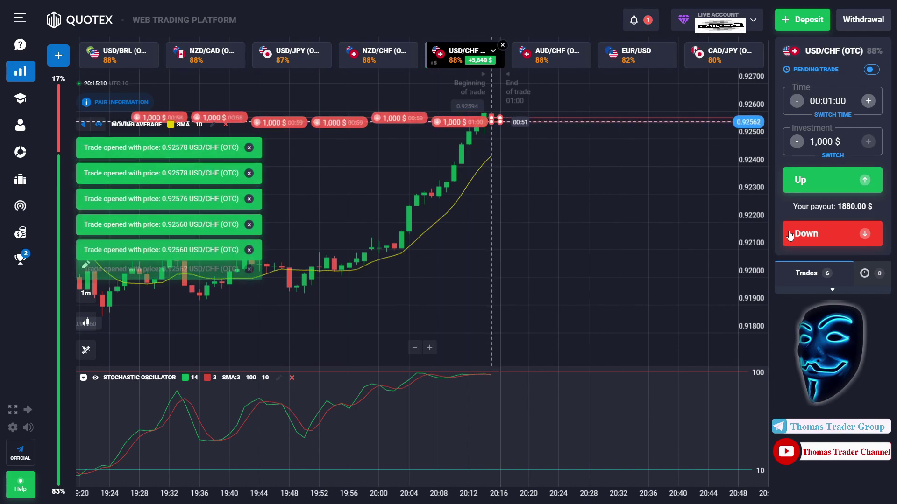